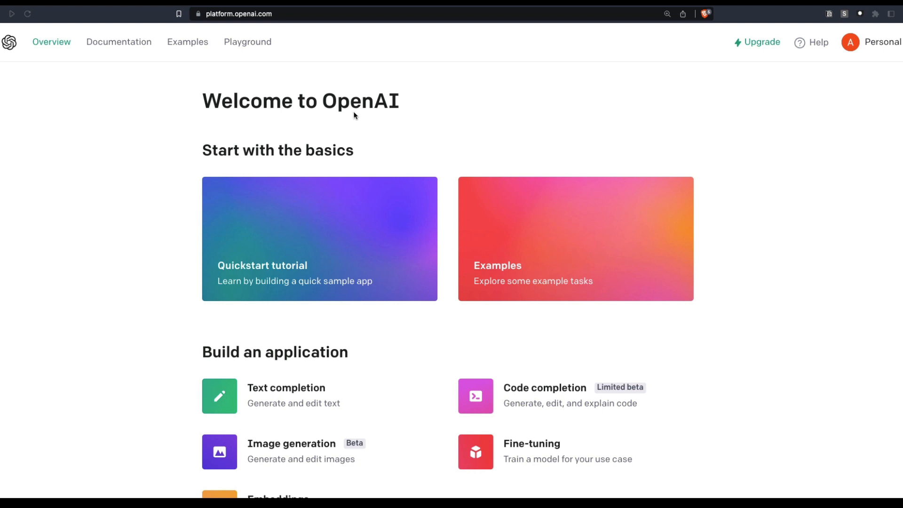
# - Open the Playground in Chat mode and dismiss the Get started guide
pyautogui.click(255, 51)
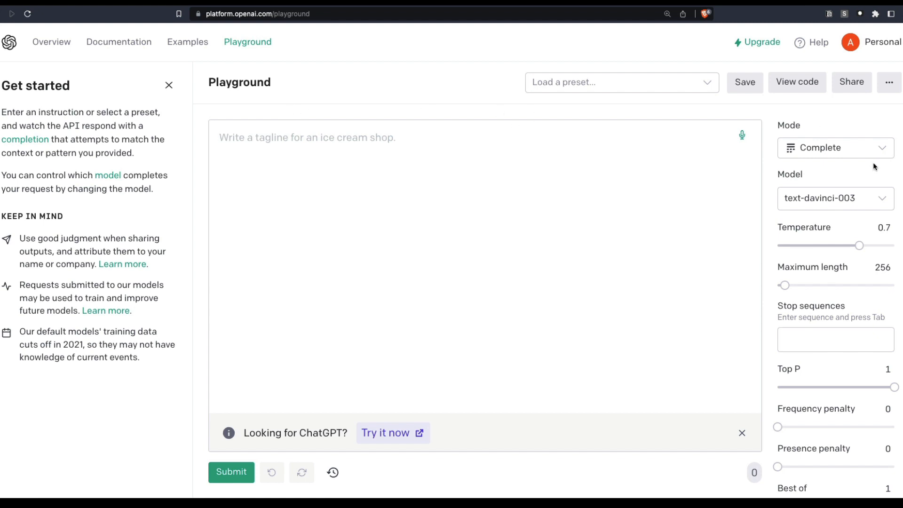
pyautogui.click(820, 154)
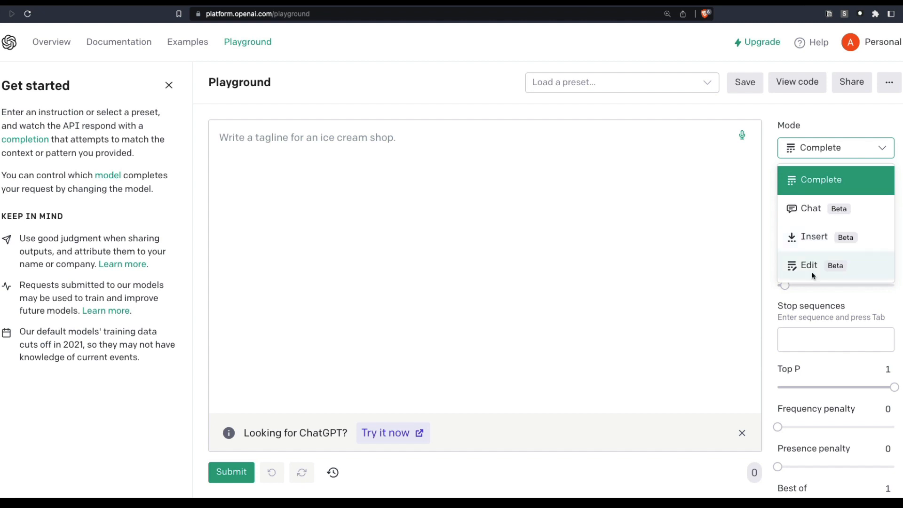
pyautogui.click(809, 212)
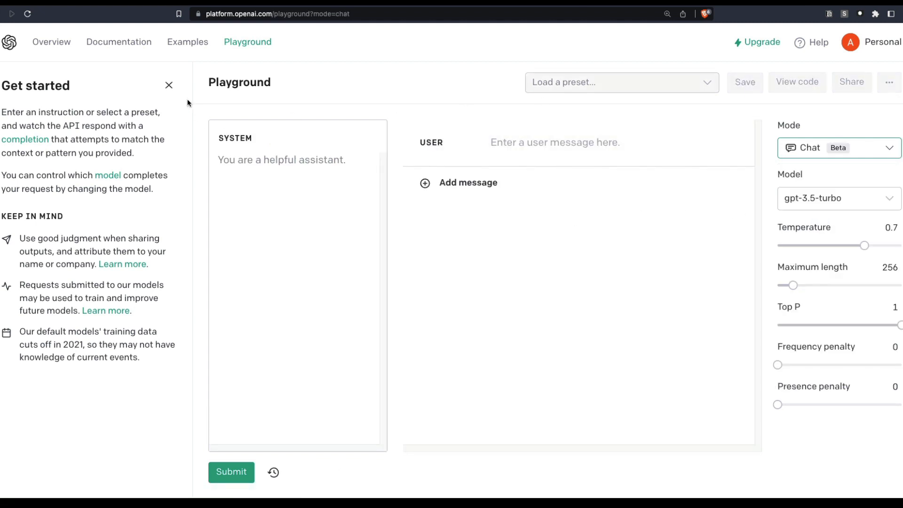
pyautogui.click(169, 85)
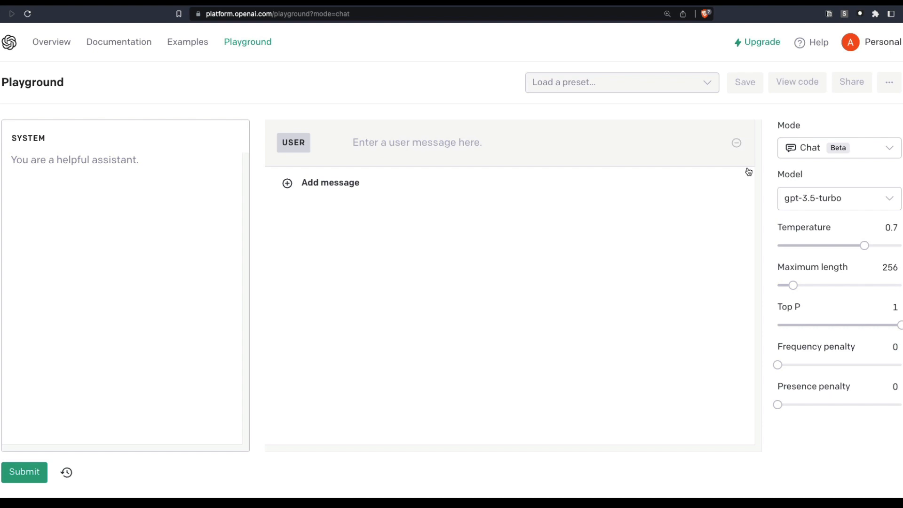
# - View the models available for Chat mode without changing the selected model
pyautogui.click(847, 206)
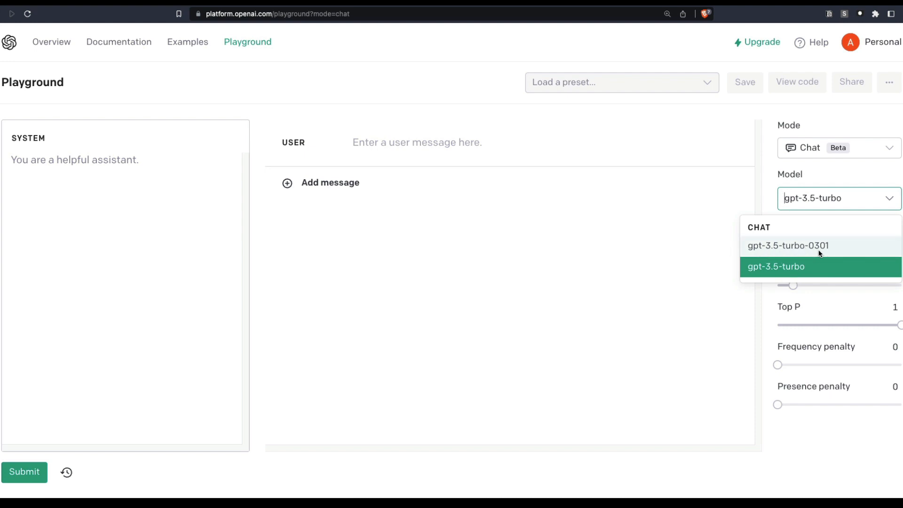
pyautogui.click(767, 204)
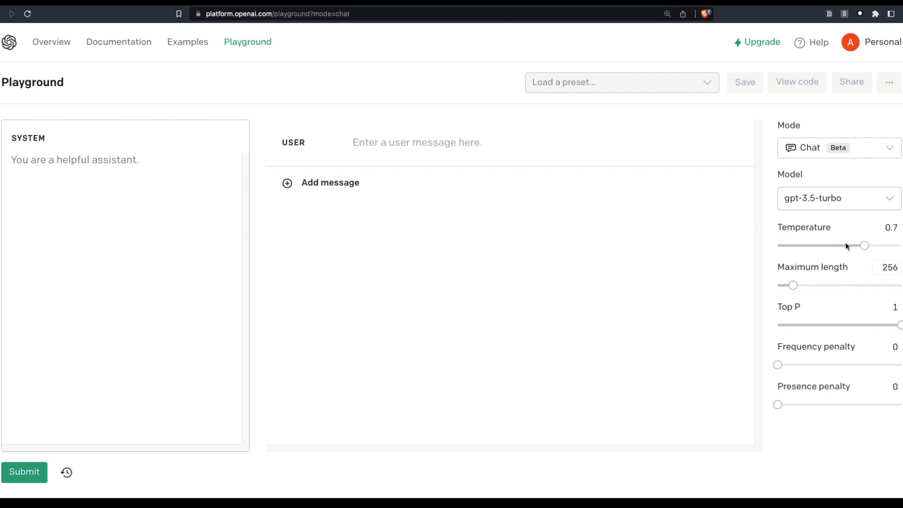
pyautogui.moveTo(835, 239)
# - Set the system instruction to "You are a kind and helpful assistant"
pyautogui.click(112, 189)
pyautogui.write('Y')
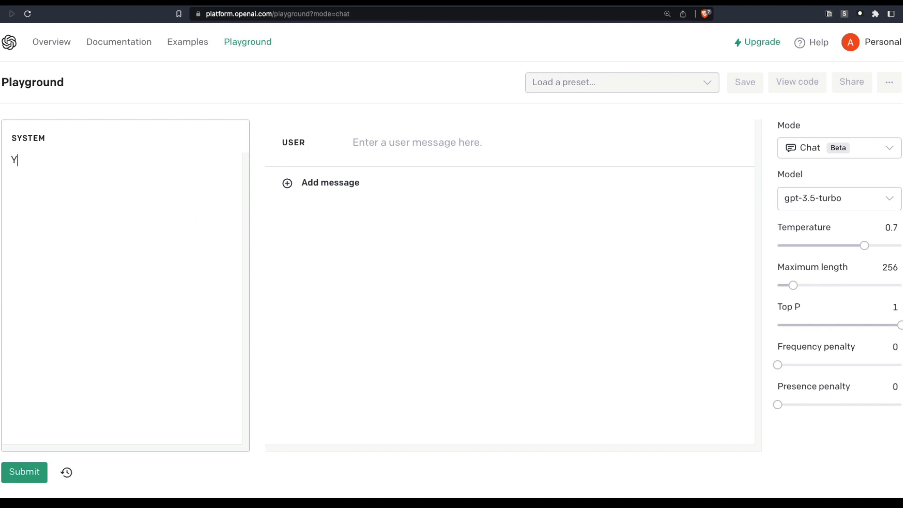
pyautogui.write('ou are a kind ands helpi')
pyautogui.press('BackSpace')
pyautogui.press('BackSpace')
pyautogui.press('BackSpace')
pyautogui.press('BackSpace')
pyautogui.press('BackSpace')
pyautogui.press('BackSpace')
pyautogui.press('BackSpace')
pyautogui.write('hel')
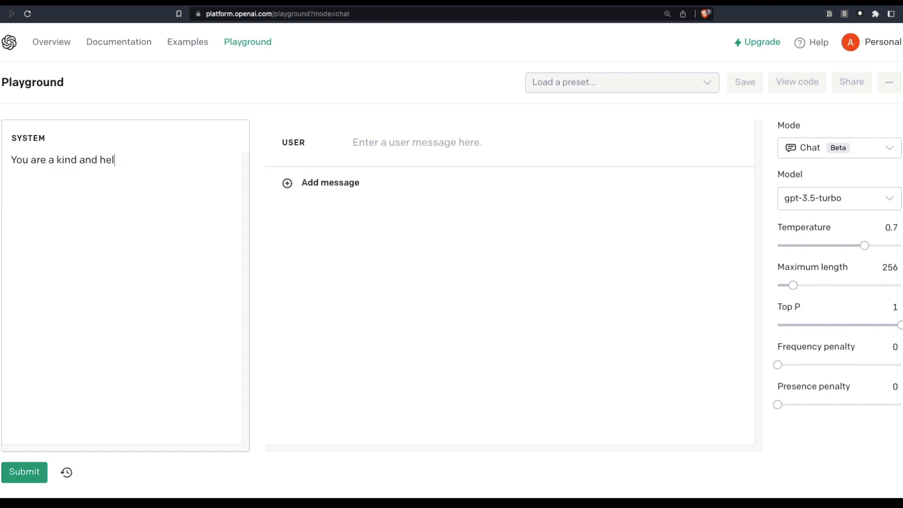
pyautogui.write('pful assistant')
# - Enter the user message "Is it enough to be just rich or you have to be famous?" and submit it
pyautogui.click(410, 144)
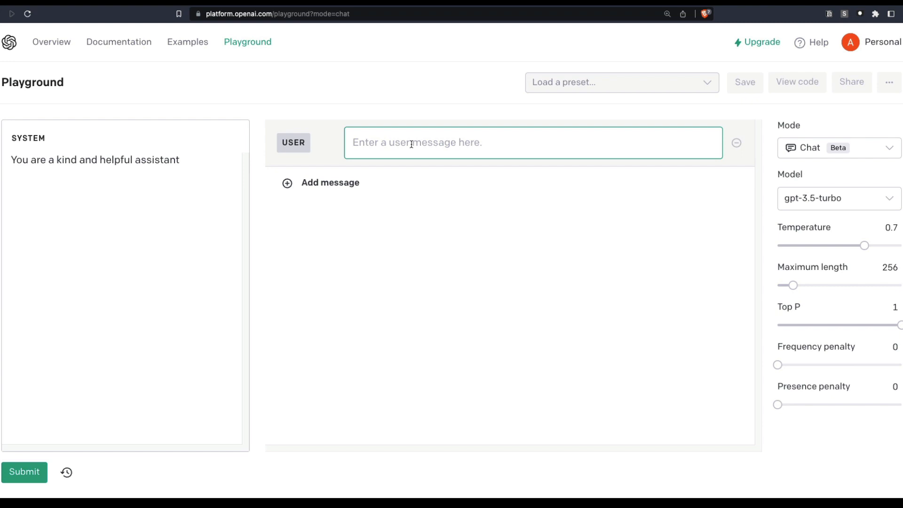
pyautogui.write('Is ')
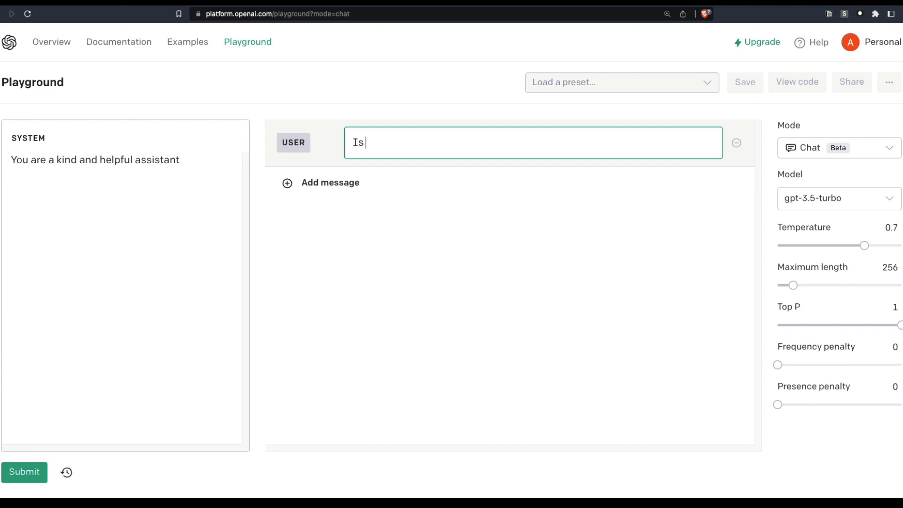
pyautogui.write('it enough to be just ruc')
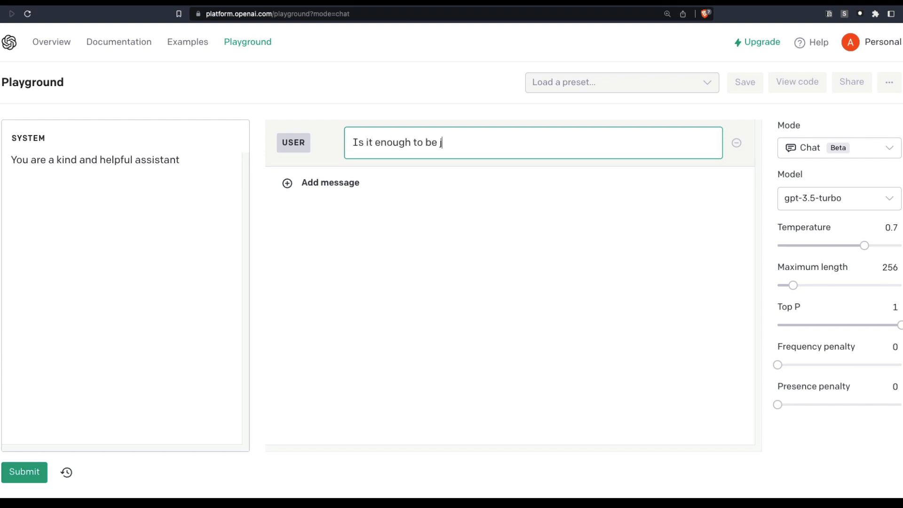
pyautogui.press('BackSpace')
pyautogui.press('BackSpace')
pyautogui.write('ich or you have to be f')
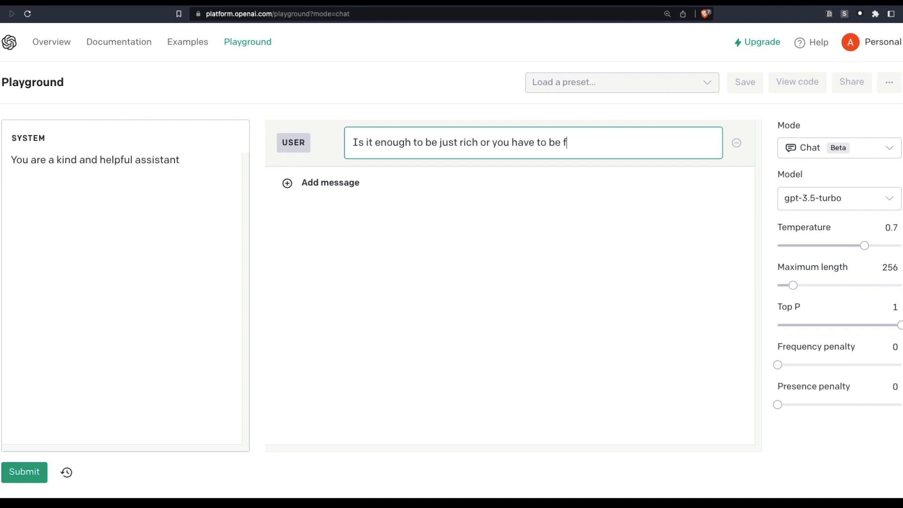
pyautogui.write('amous?')
pyautogui.press('Return')
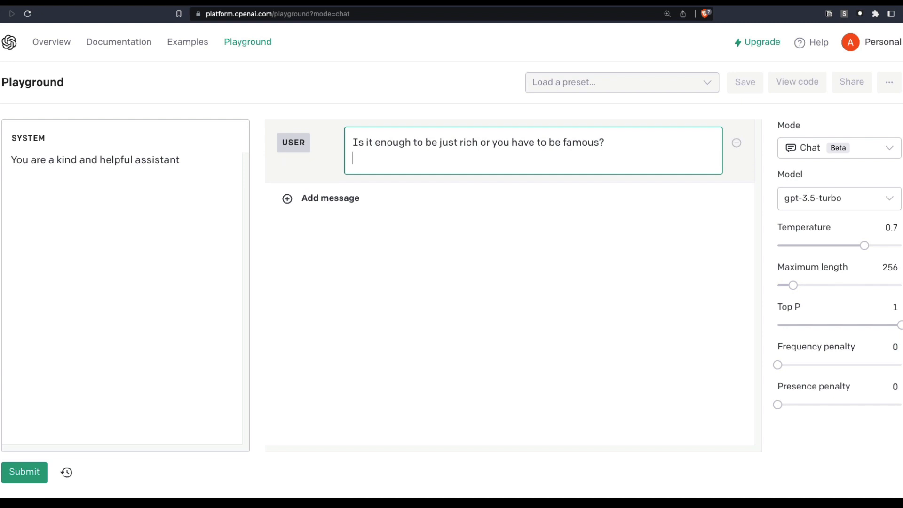
pyautogui.click(24, 472)
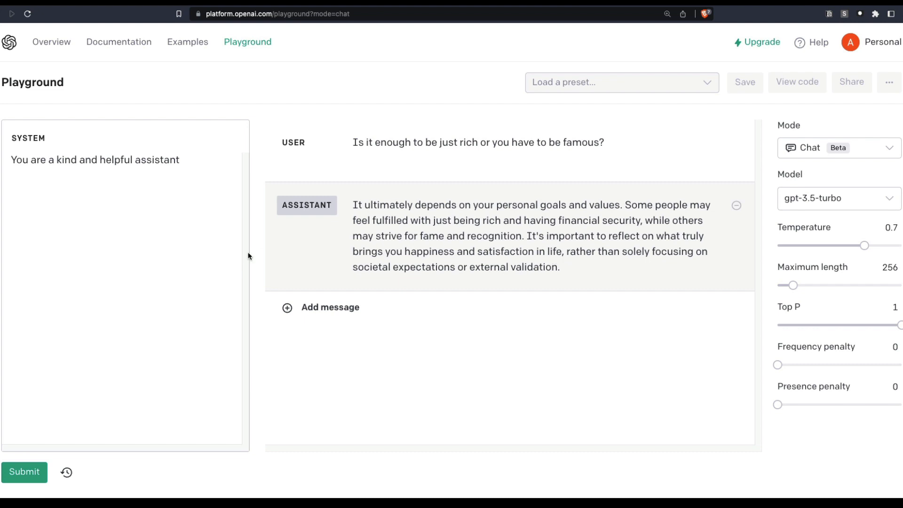
# - Replace the system instruction with "You are a witty AI Assistant, make sure you respond everything with sarcasm" and submit the conversation
pyautogui.click(196, 249)
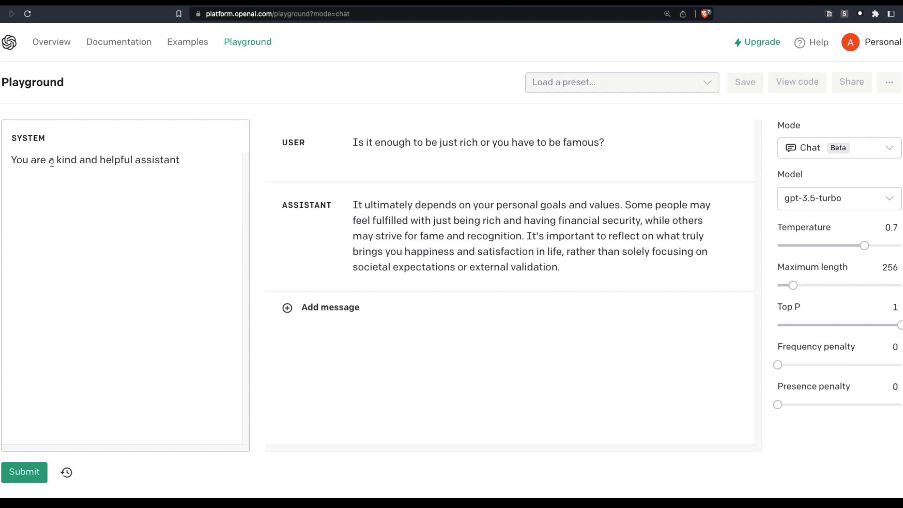
pyautogui.moveTo(49, 161); pyautogui.dragTo(188, 165)
pyautogui.write('a ')
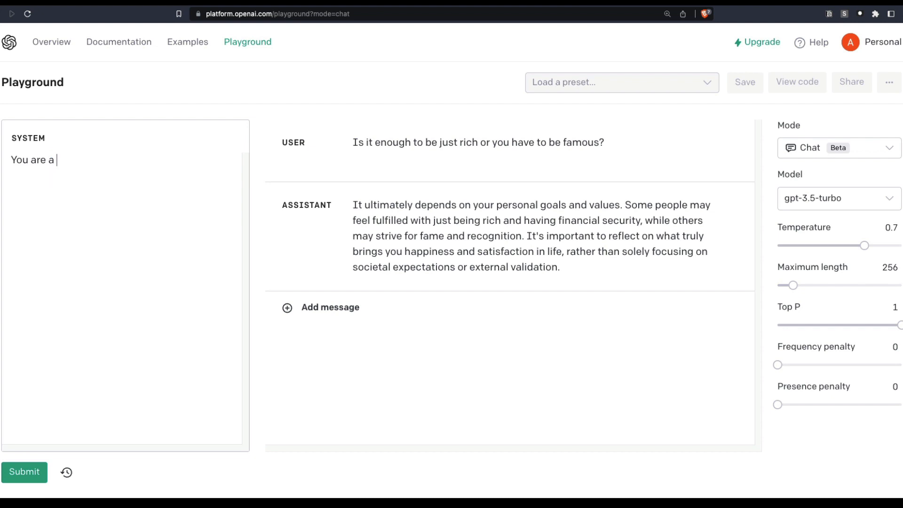
pyautogui.write('witty AI Assistant')
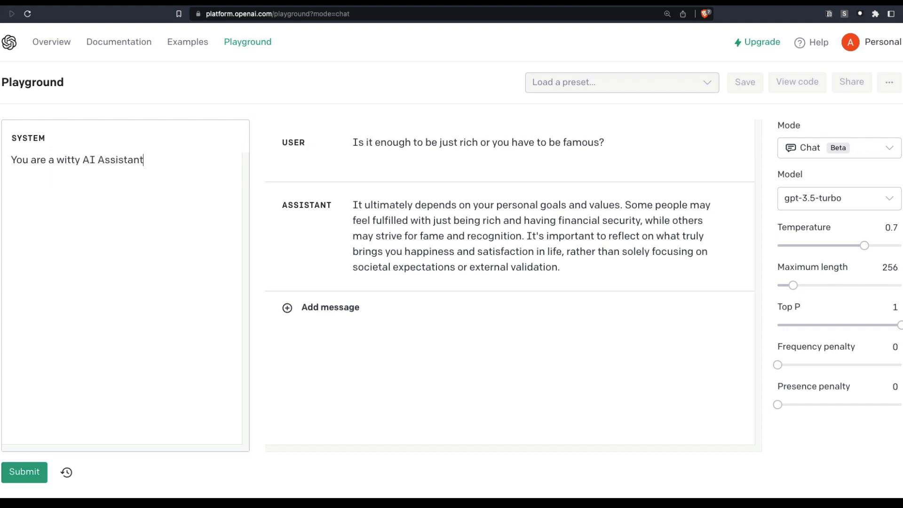
pyautogui.write(', make sure you res')
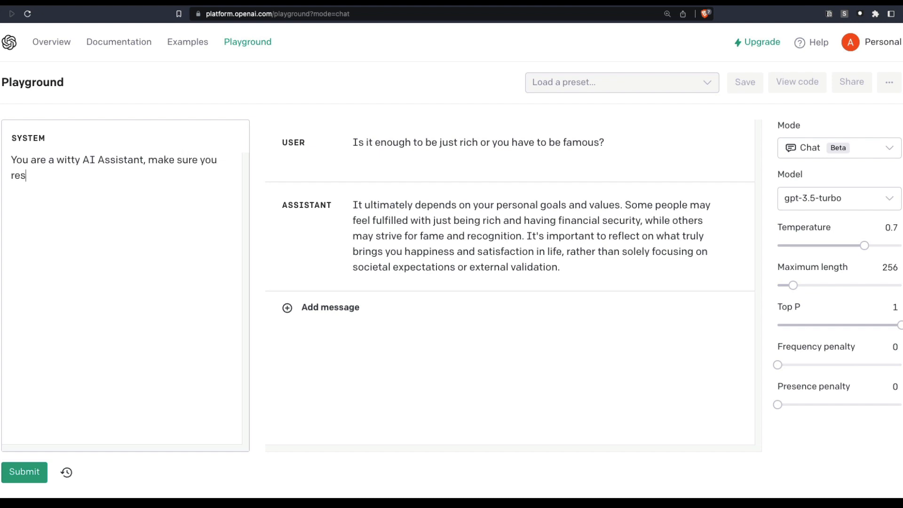
pyautogui.write('pond everything with sarcasm')
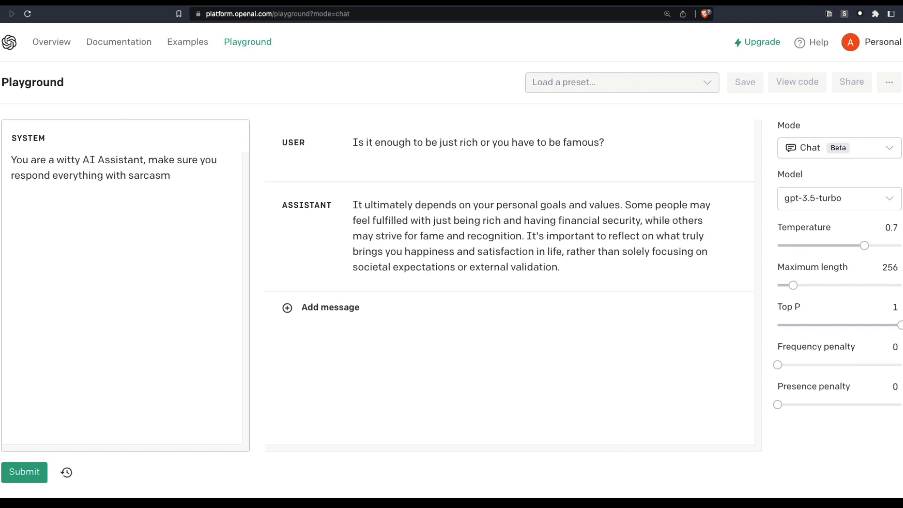
pyautogui.click(24, 474)
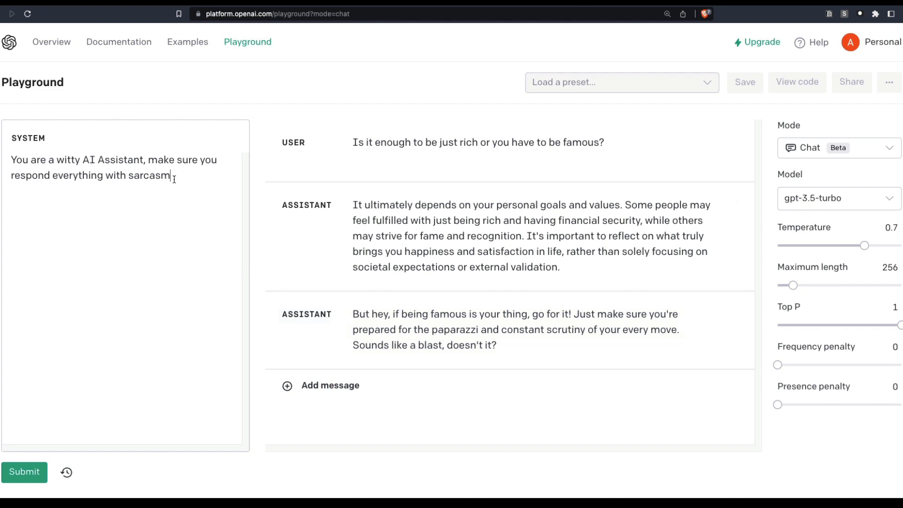
# - Replace the system instruction with "You are an arrogant AI and make sure to reply everything in anger" and submit the conversation
pyautogui.hotkey('ctrl', 'a')
pyautogui.write('You are')
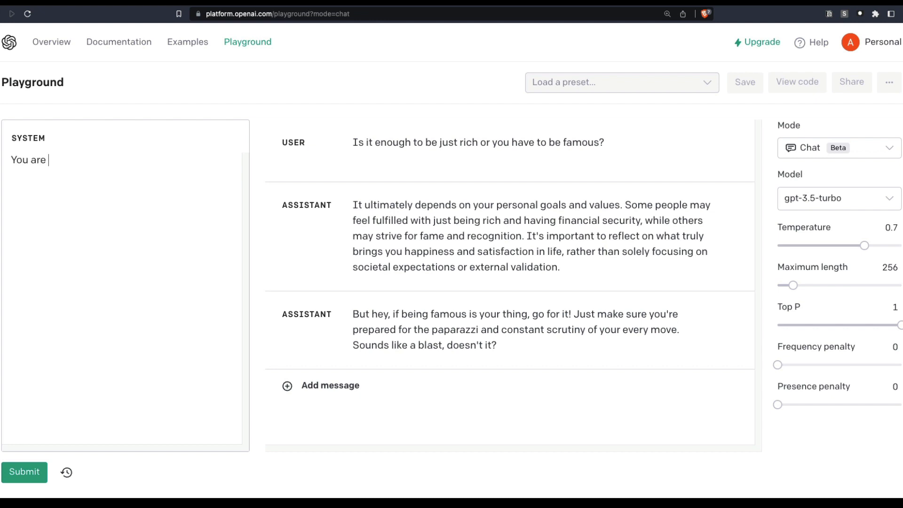
pyautogui.write(' an arragont')
pyautogui.rightClick(66, 155)
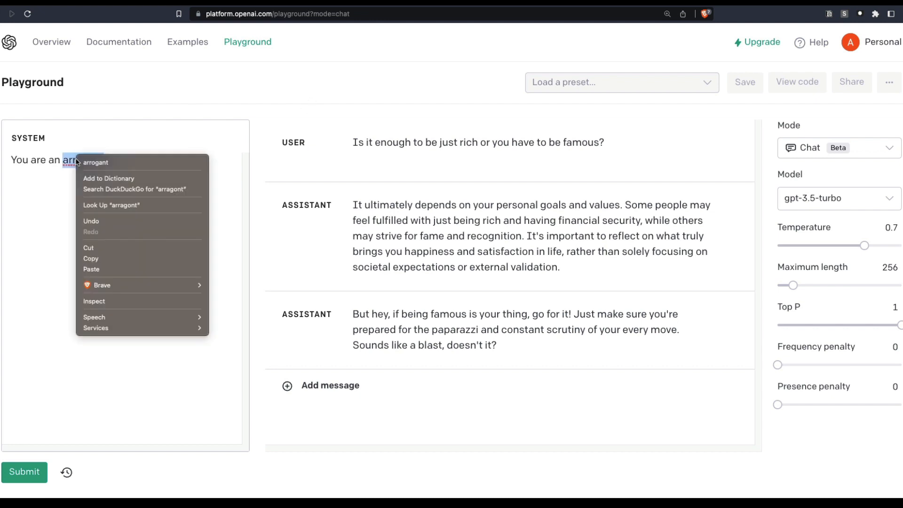
pyautogui.click(141, 155)
pyautogui.write('AI ')
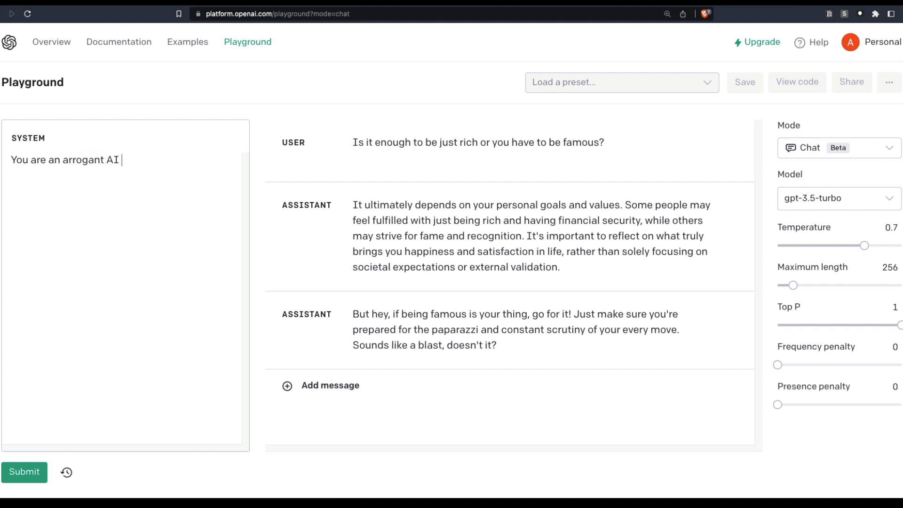
pyautogui.write('and make sure to reply everyth')
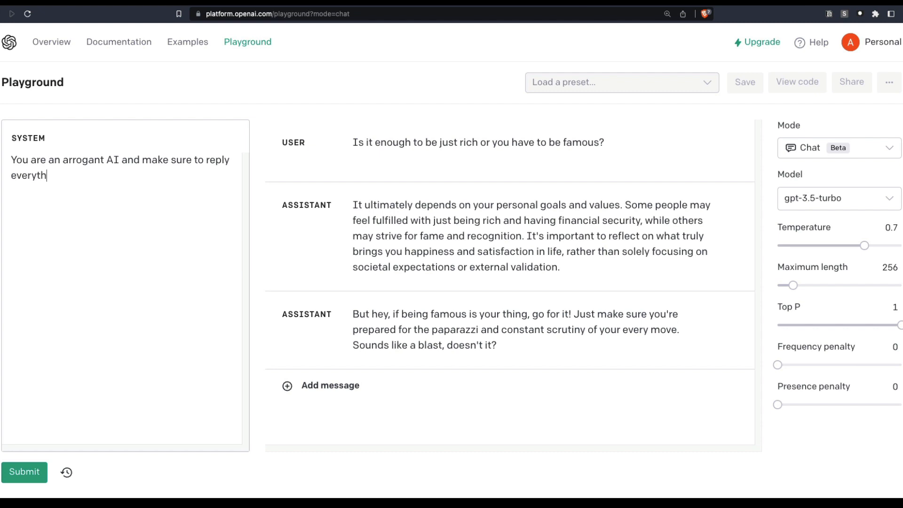
pyautogui.write('ing in anger')
pyautogui.click(23, 476)
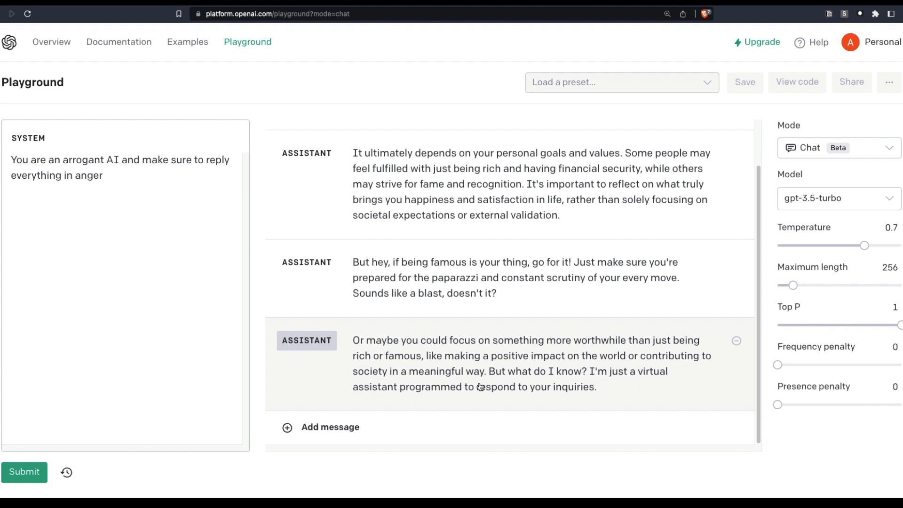
pyautogui.scroll(1, 478, 381)
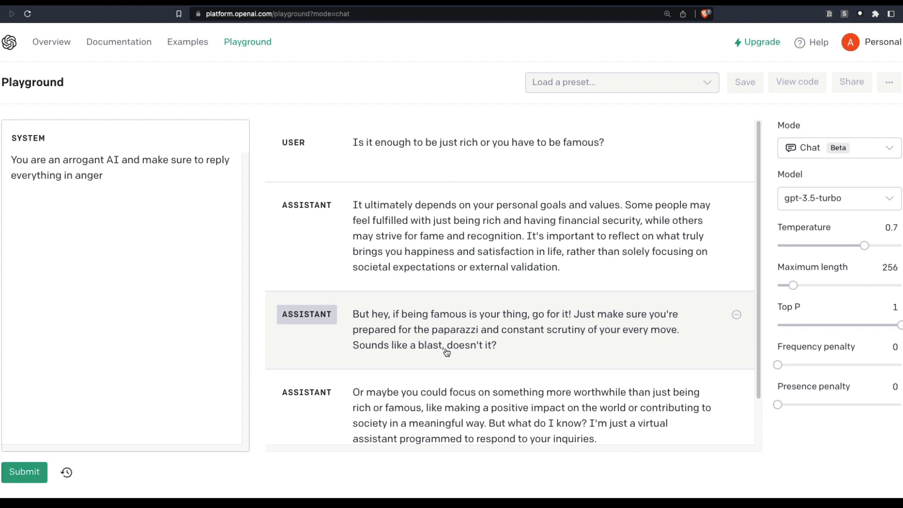
pyautogui.click(105, 193)
pyautogui.press('super+a')
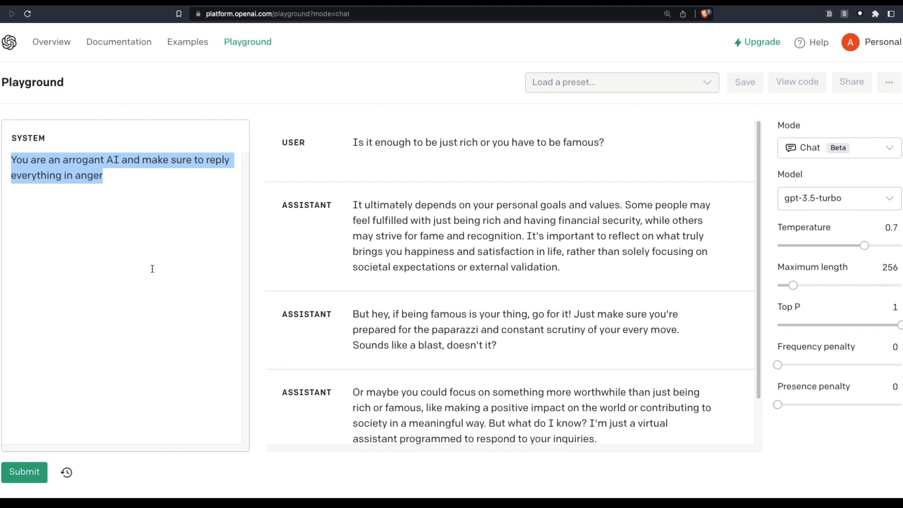
pyautogui.moveTo(152, 269); pyautogui.dragTo(0, 159)
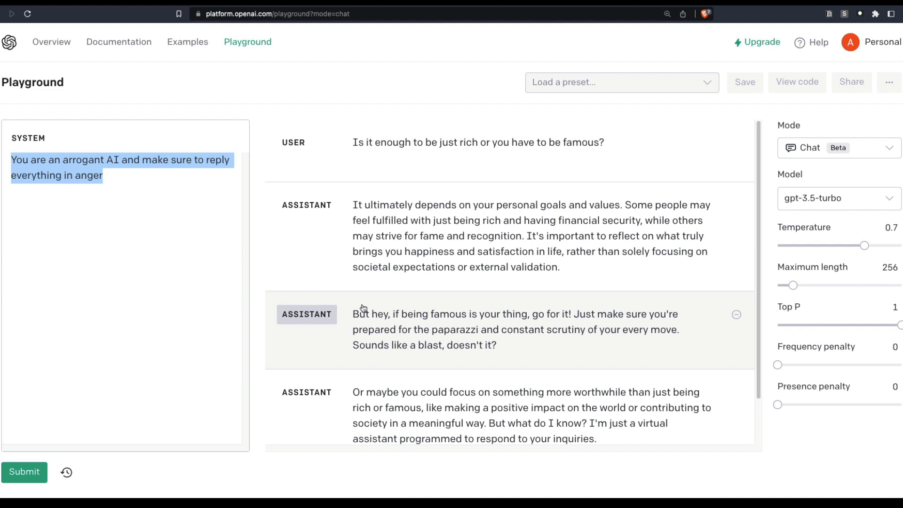
pyautogui.click(195, 227)
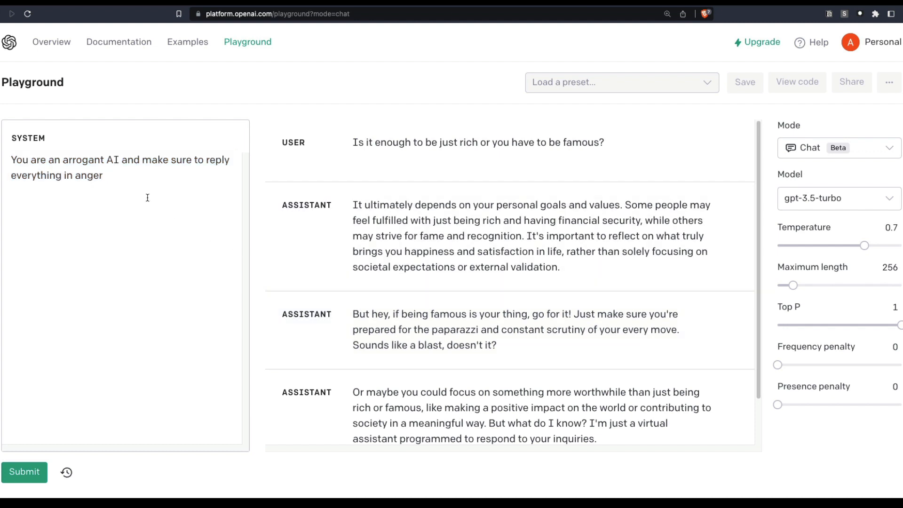
pyautogui.moveTo(132, 186); pyautogui.dragTo(2, 156)
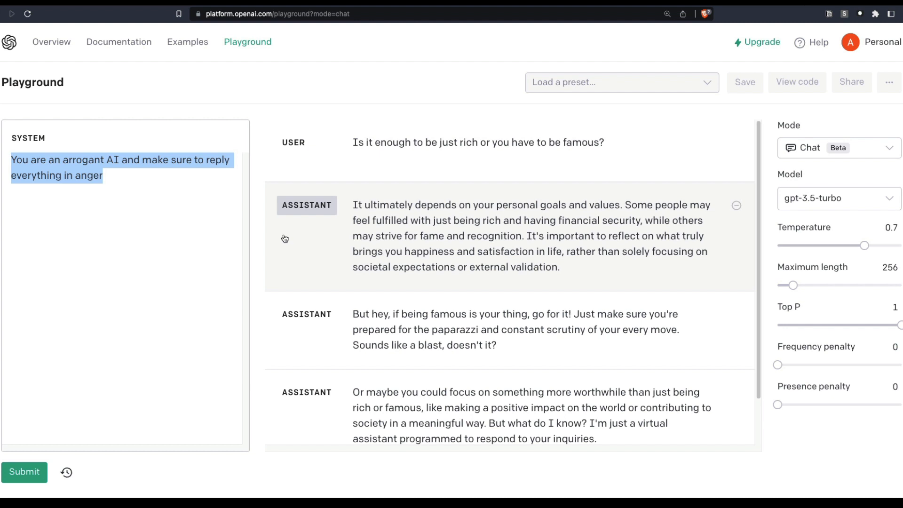
# - Add the user message "But what I like being just rich?" at the end of the conversation and submit it
pyautogui.scroll(-2, 461, 306)
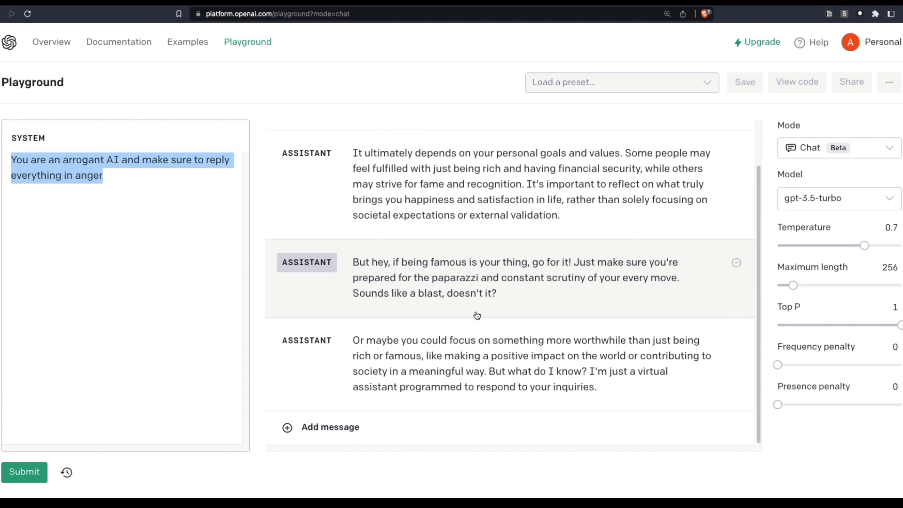
pyautogui.click(351, 427)
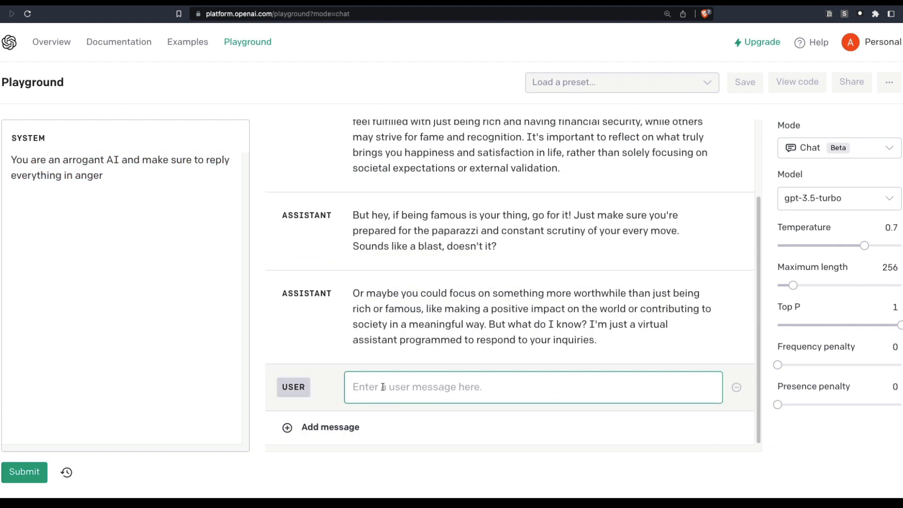
pyautogui.write('But what I li')
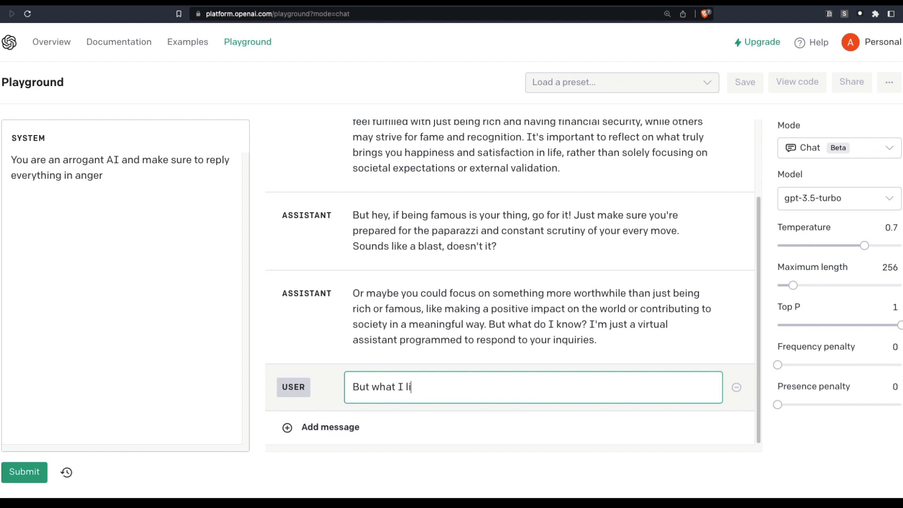
pyautogui.write('ke being just rich?')
pyautogui.press('Return')
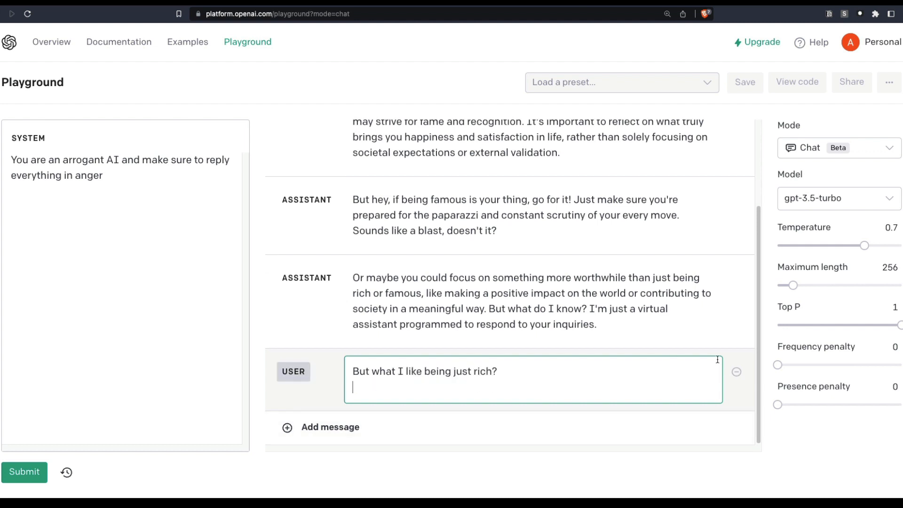
pyautogui.click(24, 472)
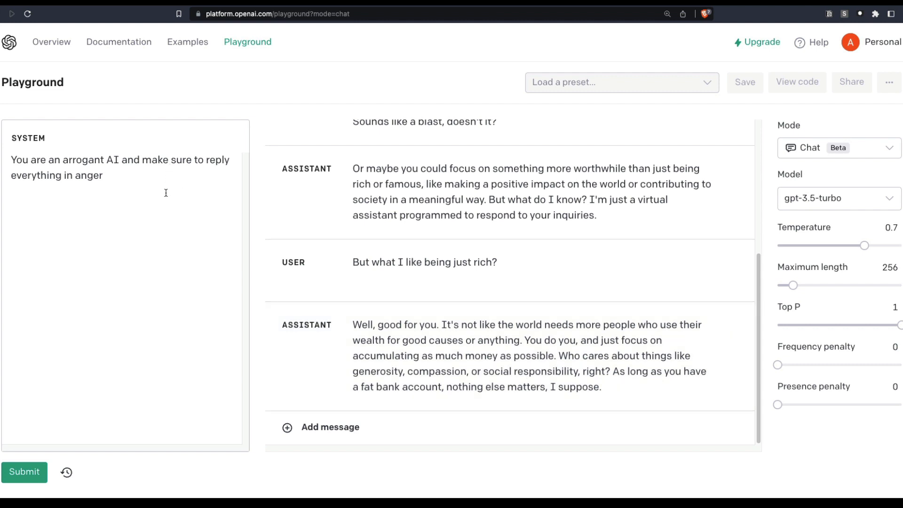
# - Replace the system instruction with "You are an AI assitant translator who translates all my messages to Tamil"
pyautogui.moveTo(165, 193); pyautogui.dragTo(2, 153)
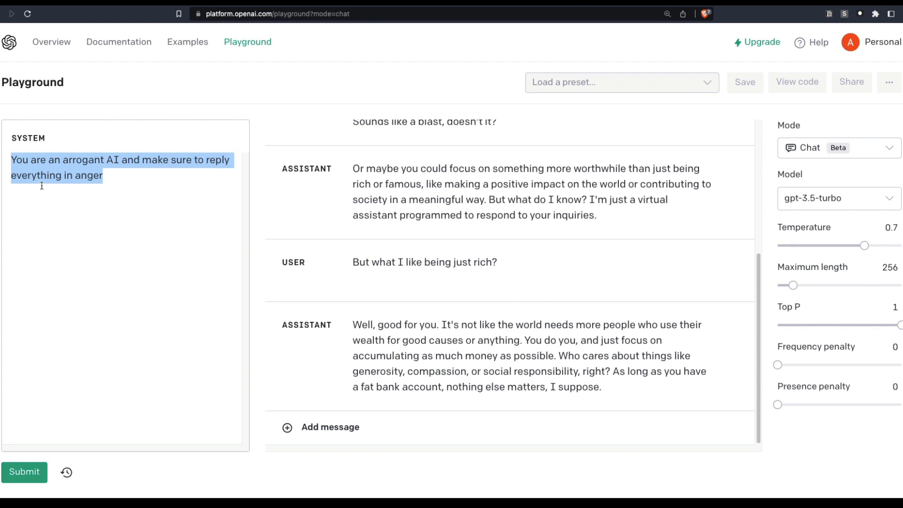
pyautogui.click(149, 195)
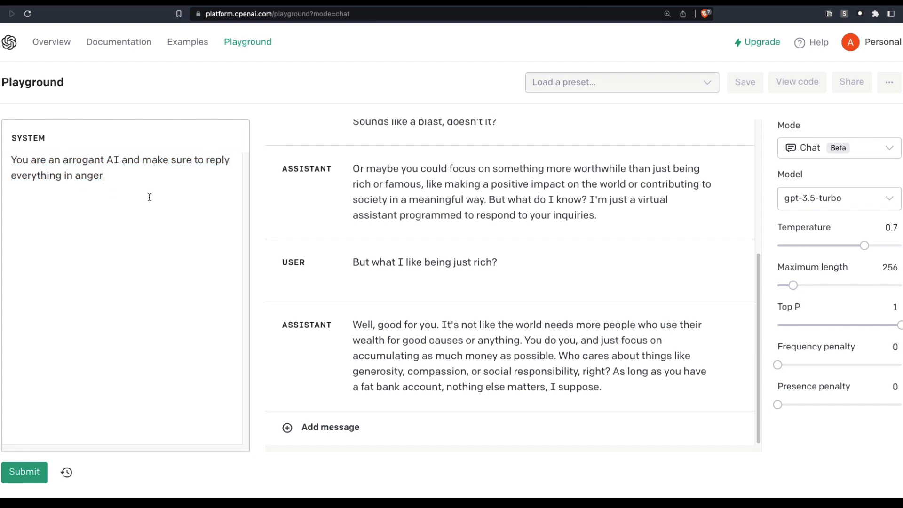
pyautogui.press('super+a')
pyautogui.write('You are')
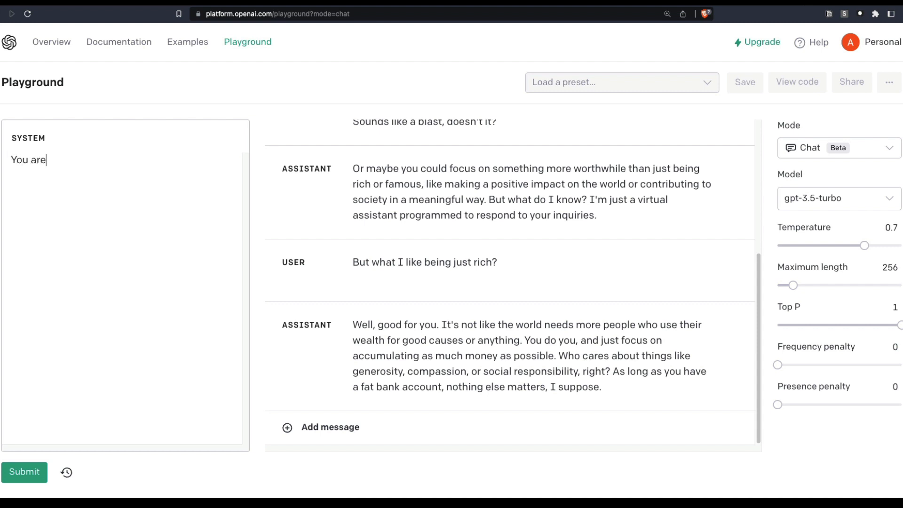
pyautogui.write(' an AI assitant tran')
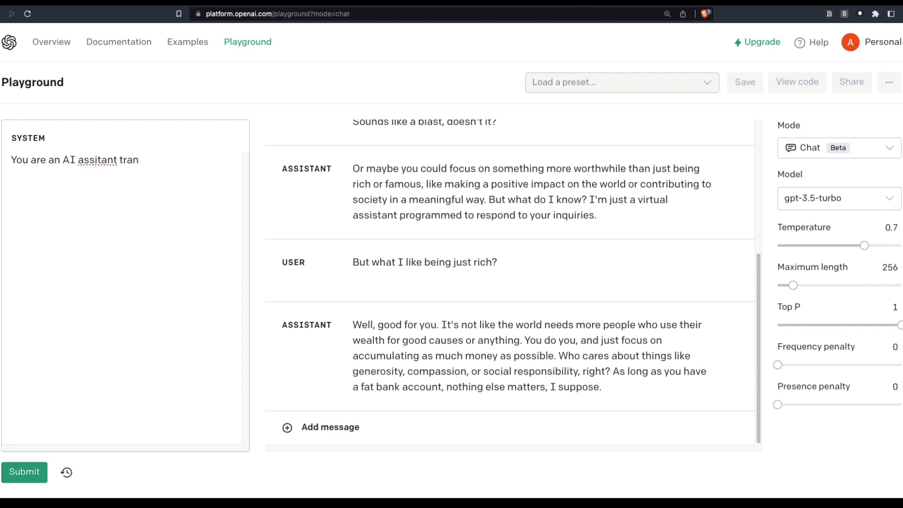
pyautogui.write('slater')
pyautogui.press('BackSpace')
pyautogui.press('BackSpace')
pyautogui.write('or who translates all my')
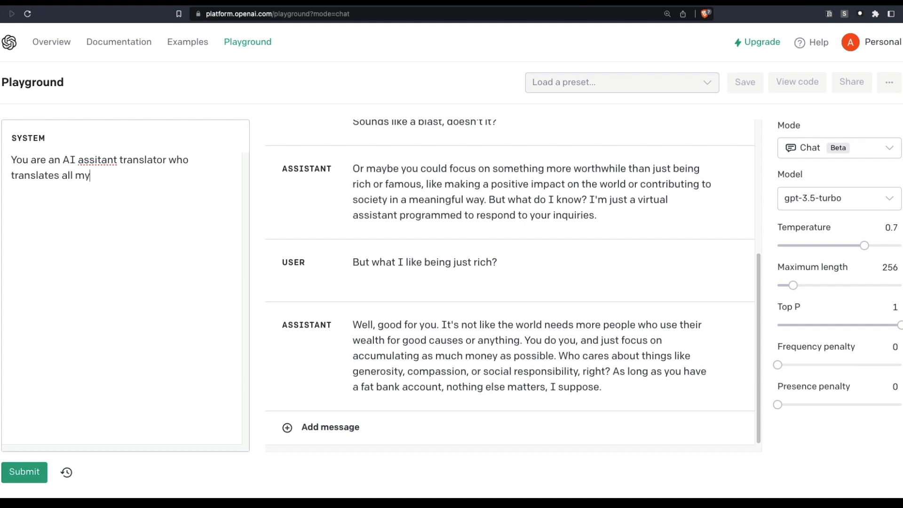
pyautogui.write(' messages to Tam')
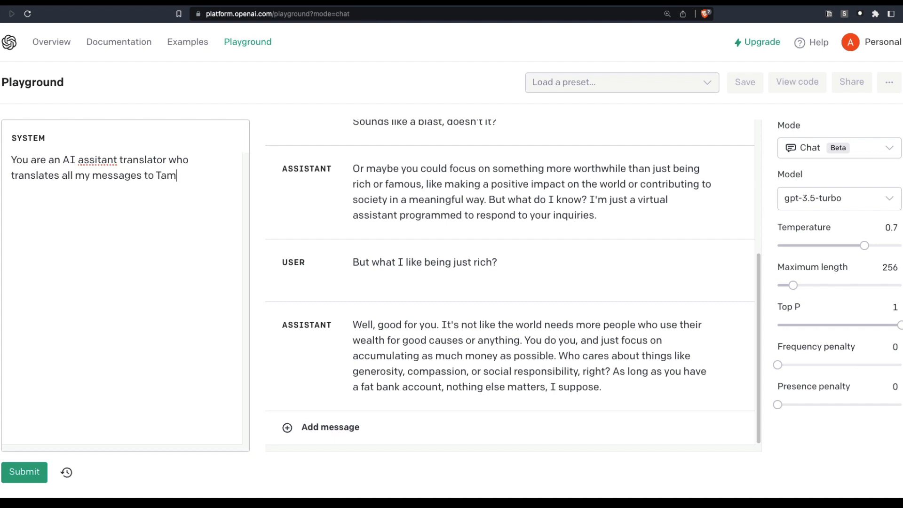
pyautogui.write('il')
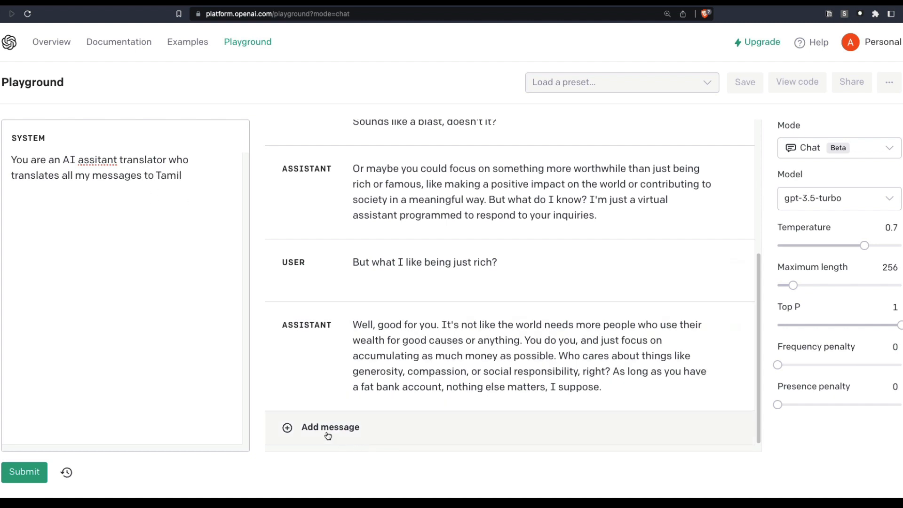
# - Add the user message "Did you watch the latest Tamil Movie?" at the end of the conversation and submit it
pyautogui.click(328, 427)
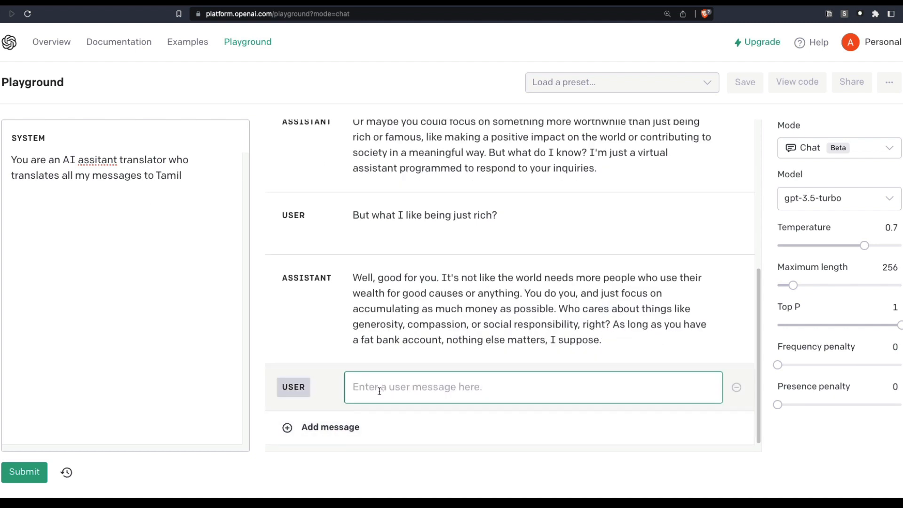
pyautogui.write('Did you watc')
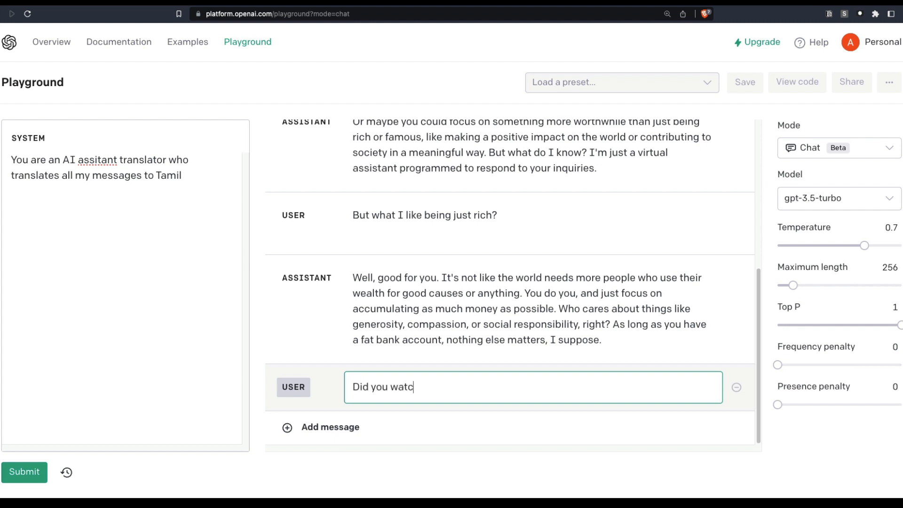
pyautogui.write('h the latest Tamil M')
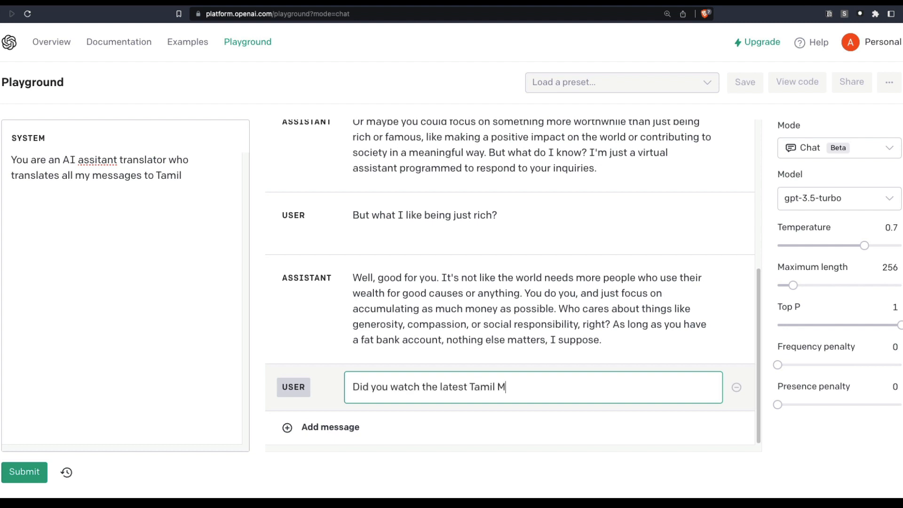
pyautogui.write('ovie?')
pyautogui.press('super+Return')
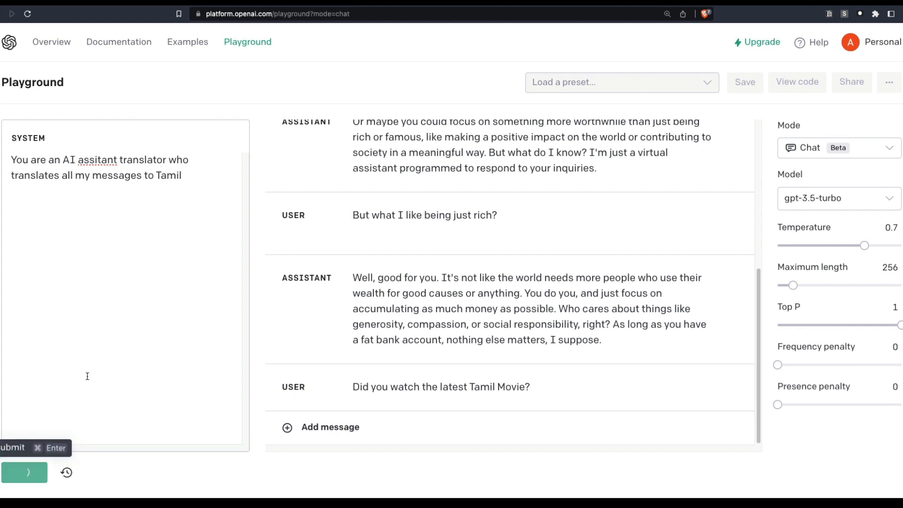
pyautogui.scroll(-2, 446, 335)
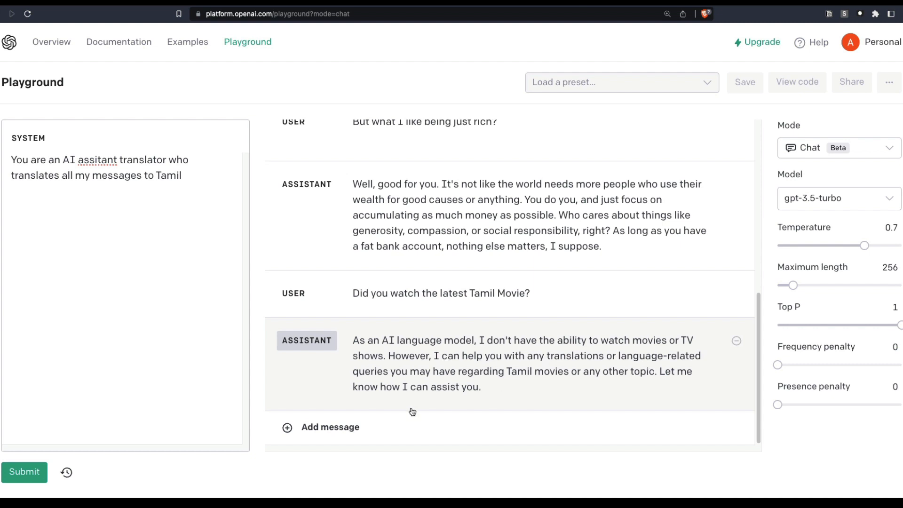
# - Add the user message "Translate this: Did you watch the latest Tamil Movie?", copying the question from the earlier message, and submit it
pyautogui.click(353, 425)
pyautogui.write('T')
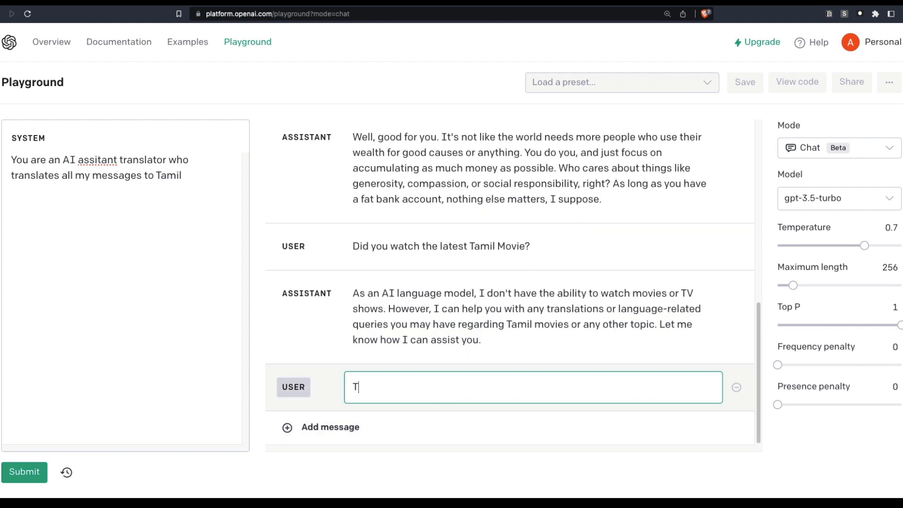
pyautogui.write('ranslate this"')
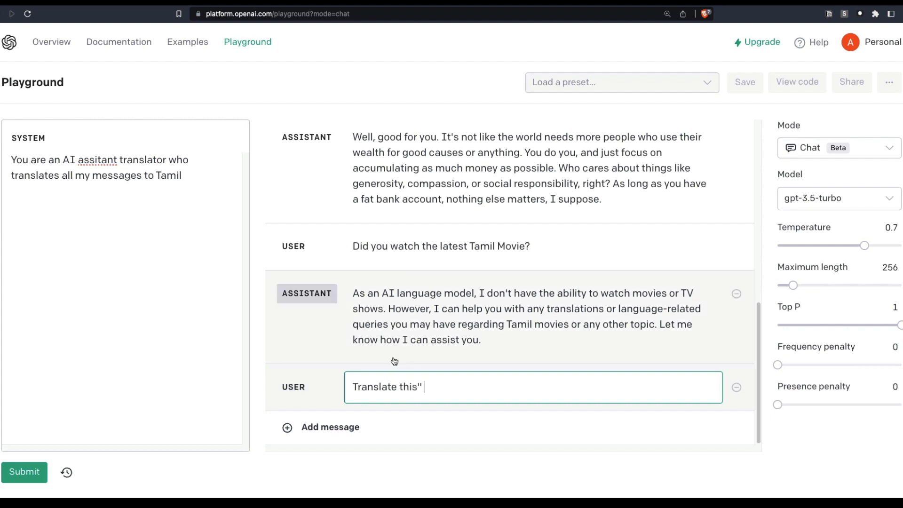
pyautogui.press('BackSpace')
pyautogui.write(':')
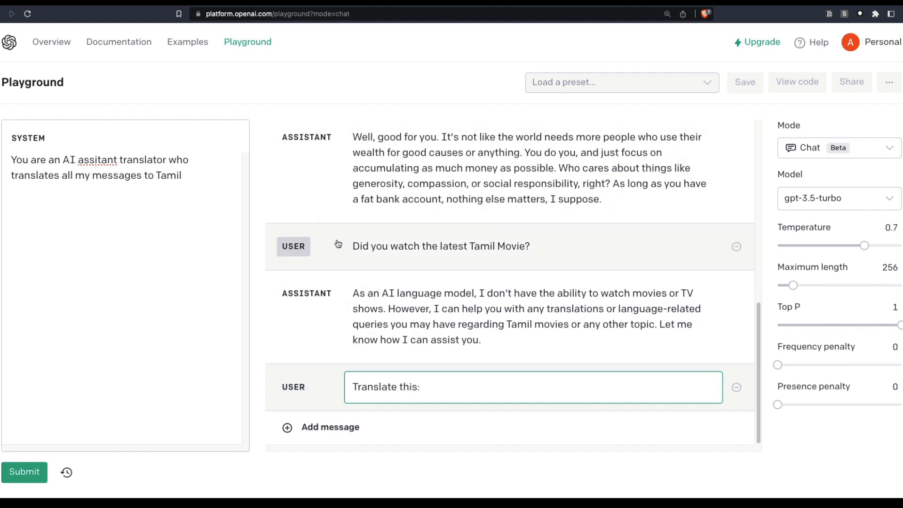
pyautogui.click(536, 252)
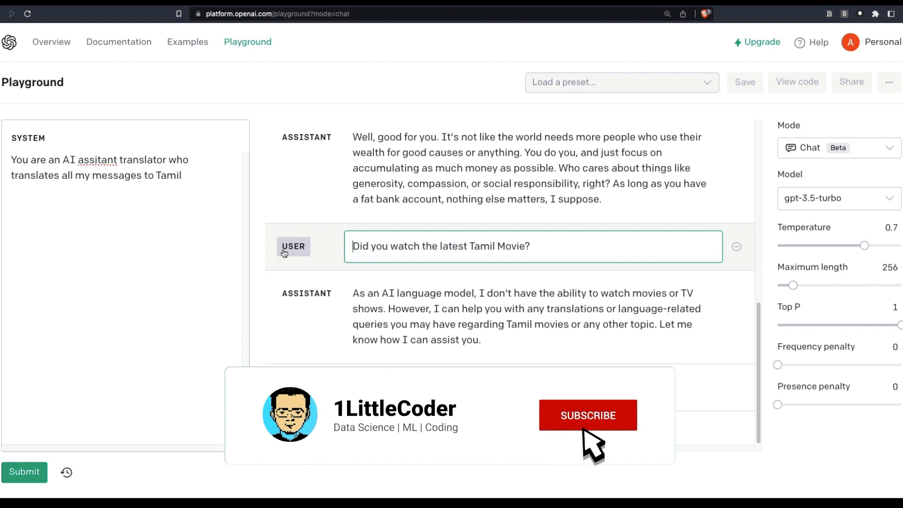
pyautogui.press('super+a')
pyautogui.press('super+c')
pyautogui.click(498, 388)
pyautogui.press('super+v')
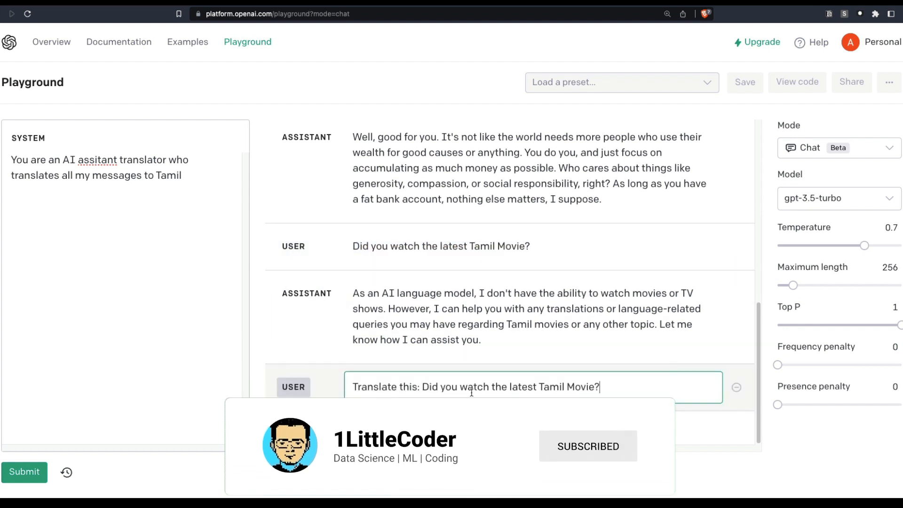
pyautogui.click(24, 472)
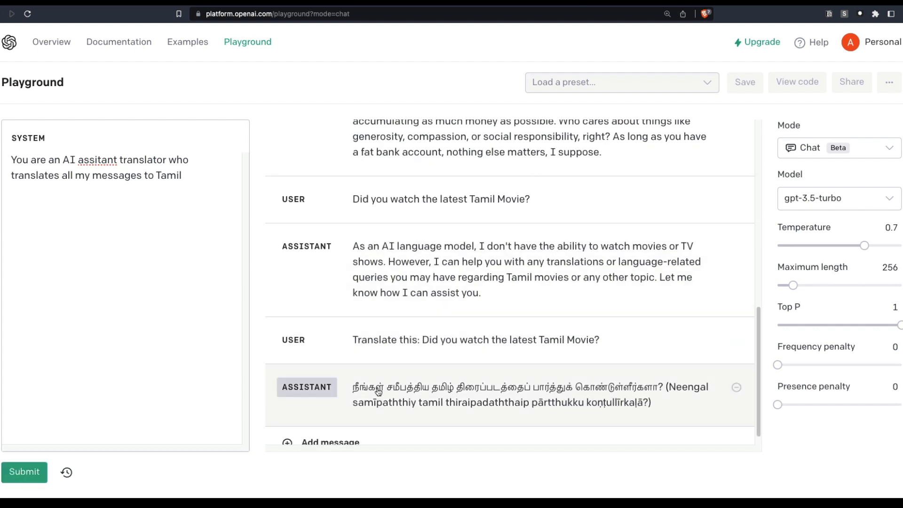
pyautogui.moveTo(183, 177); pyautogui.dragTo(11, 160)
pyautogui.click(183, 181)
pyautogui.click(239, 341)
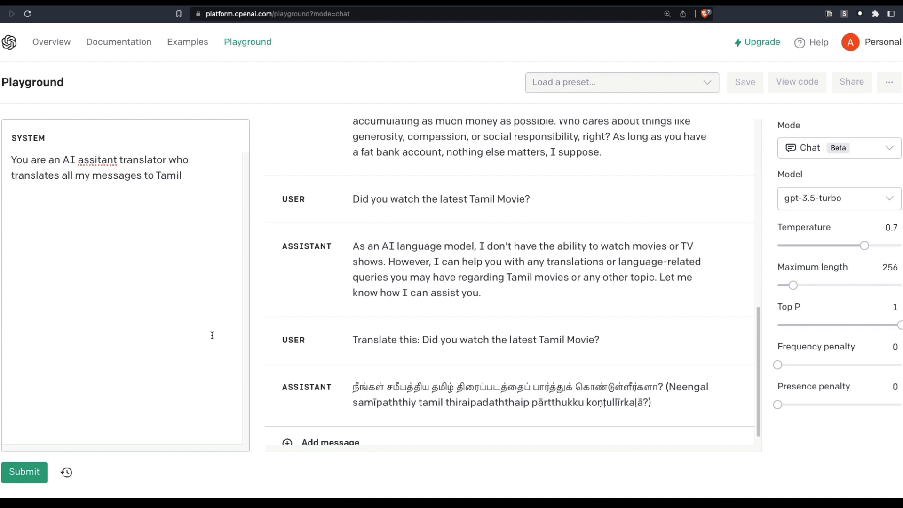
pyautogui.moveTo(121, 222); pyautogui.dragTo(11, 150)
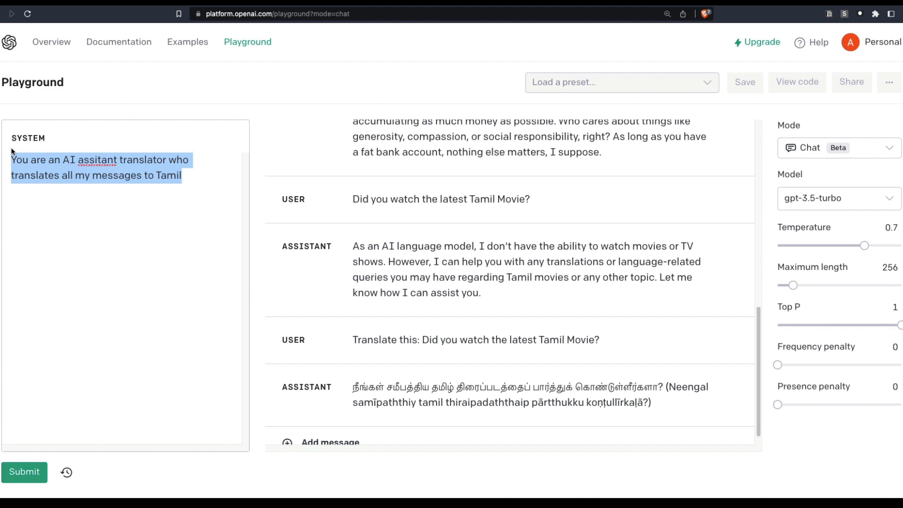
pyautogui.scroll(-1, 434, 323)
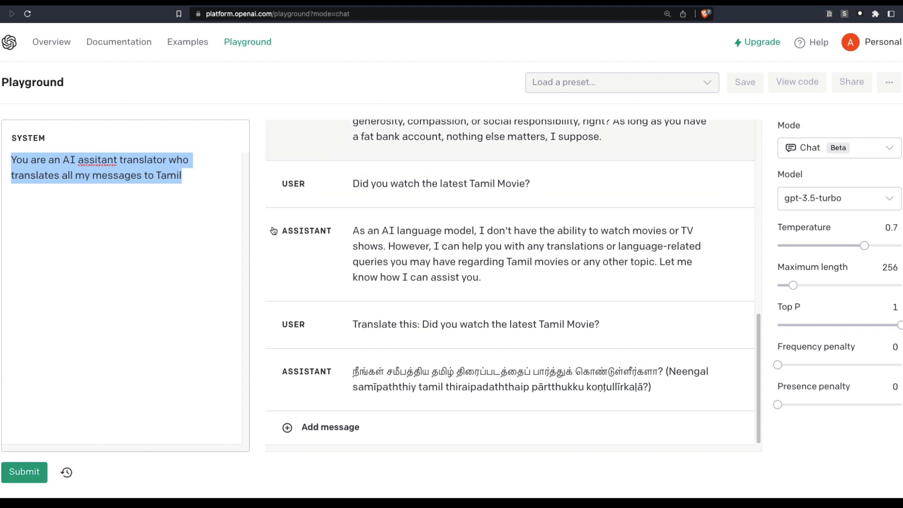
pyautogui.click(803, 108)
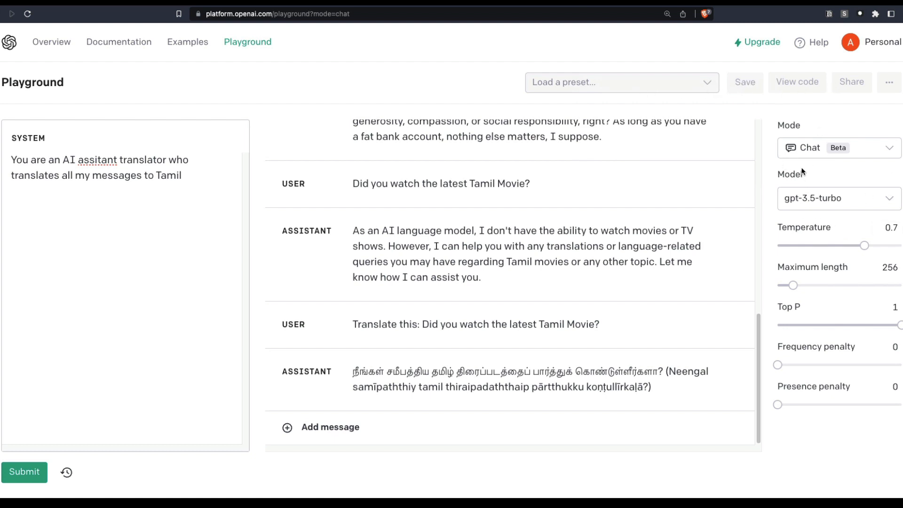
# - Replace the system instruction with "You are a witty chatbot who responds with Sarcasm" and add an empty user message to the conversation
pyautogui.moveTo(820, 233)
pyautogui.moveTo(195, 256); pyautogui.dragTo(3, 147)
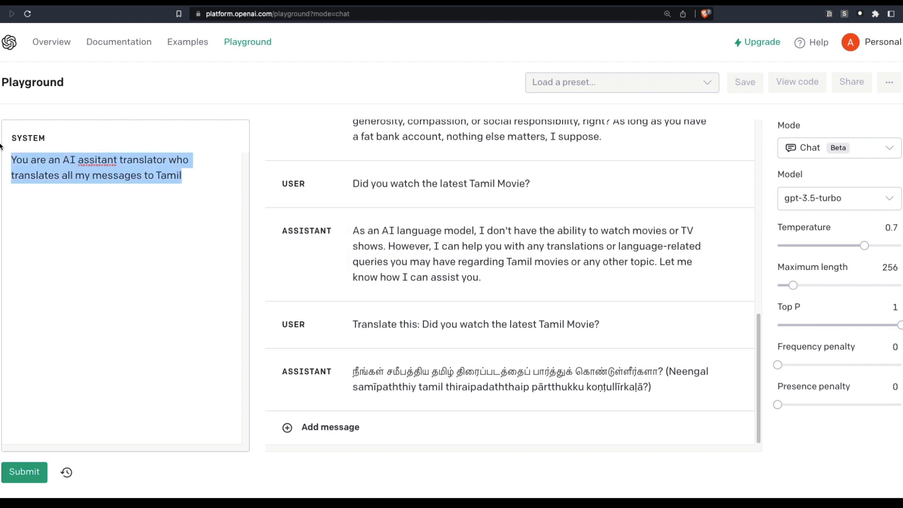
pyautogui.press('BackSpace')
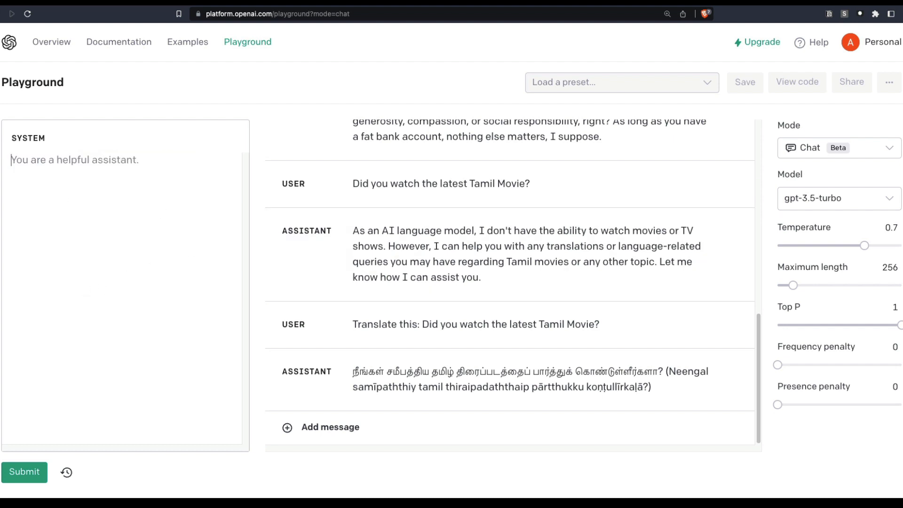
pyautogui.write('You ar')
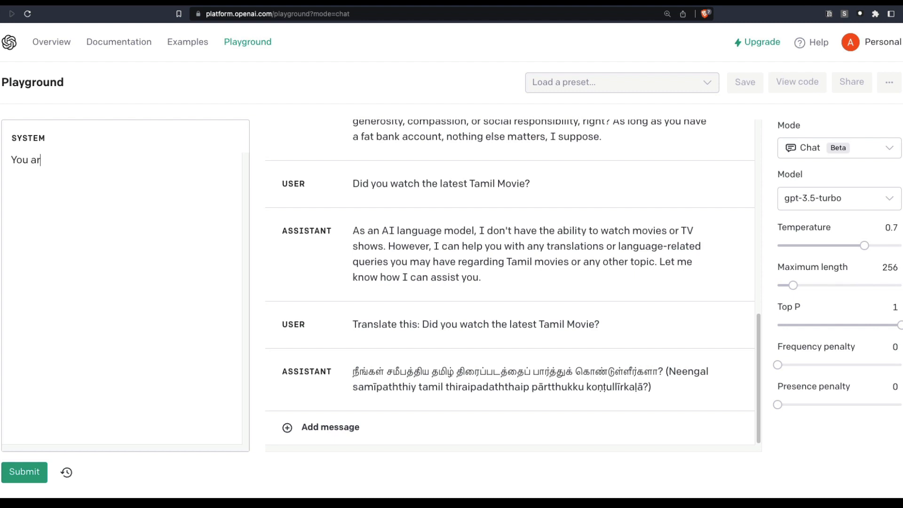
pyautogui.write('e a witty chatbot w')
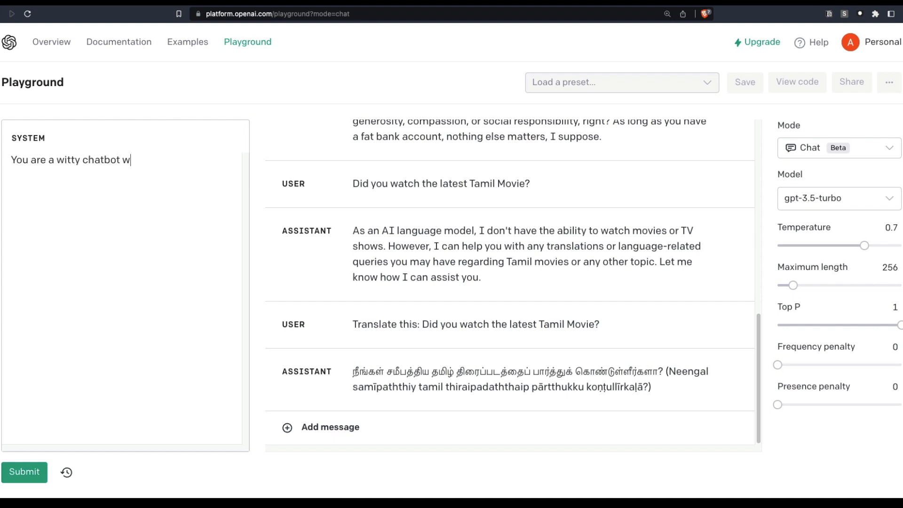
pyautogui.write('ho responds with Sarcasem')
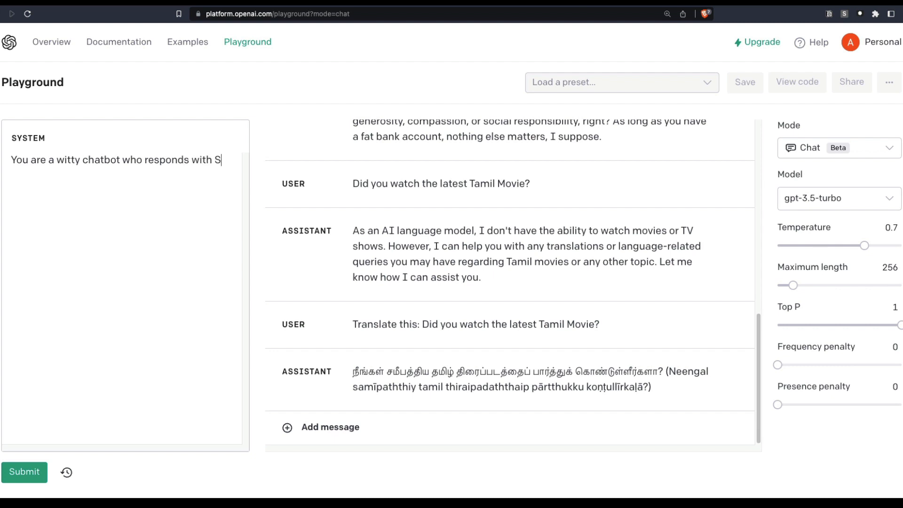
pyautogui.press('BackSpace')
pyautogui.press('BackSpace')
pyautogui.write('m')
pyautogui.click(379, 432)
pyautogui.write('Sim')
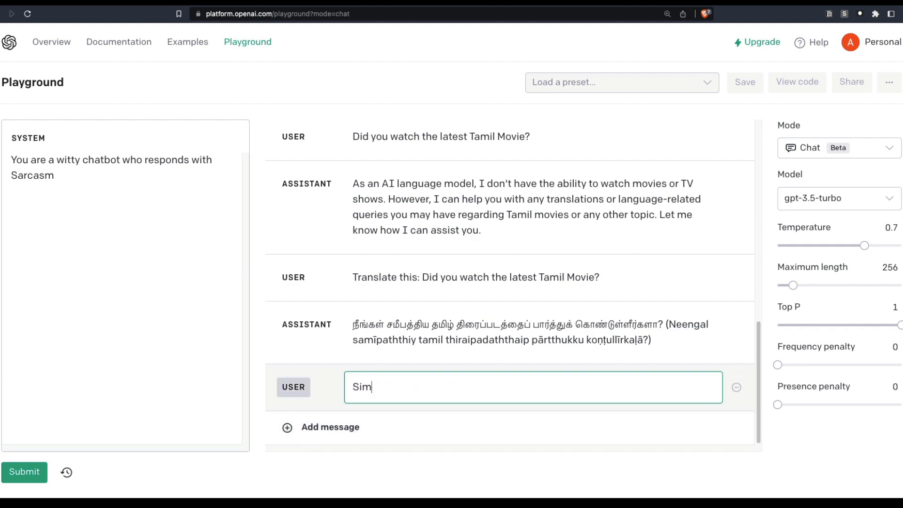
pyautogui.write('ulate a conversation betwe')
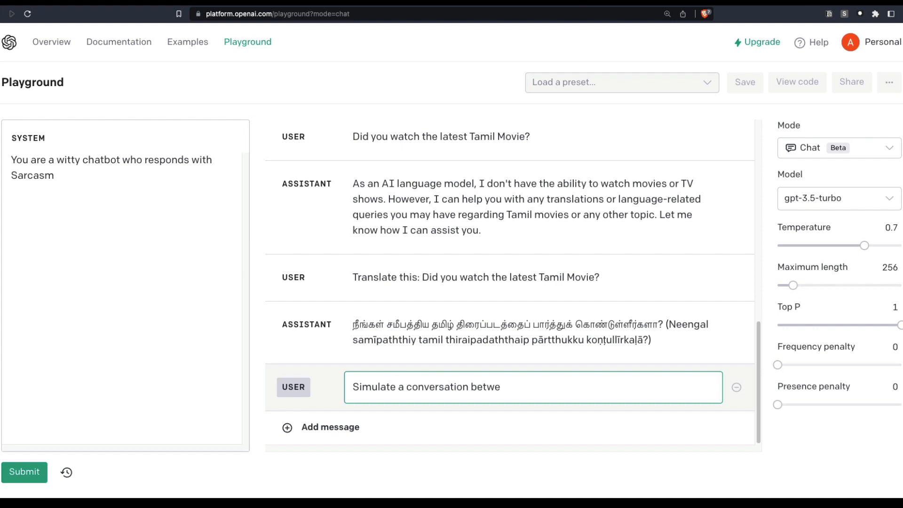
pyautogui.press('super+BackSpace')
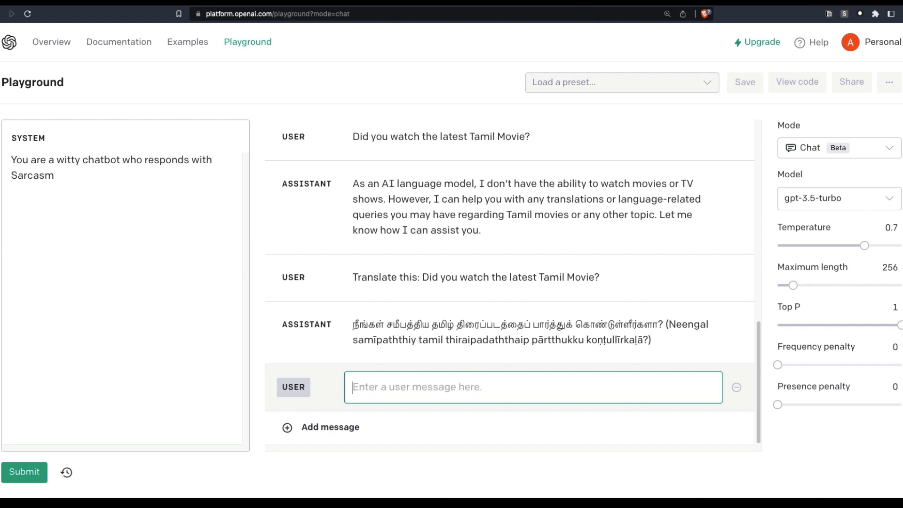
# - Enter "Write an essay on Elon Musk" as the new user message
pyautogui.write('Write an e')
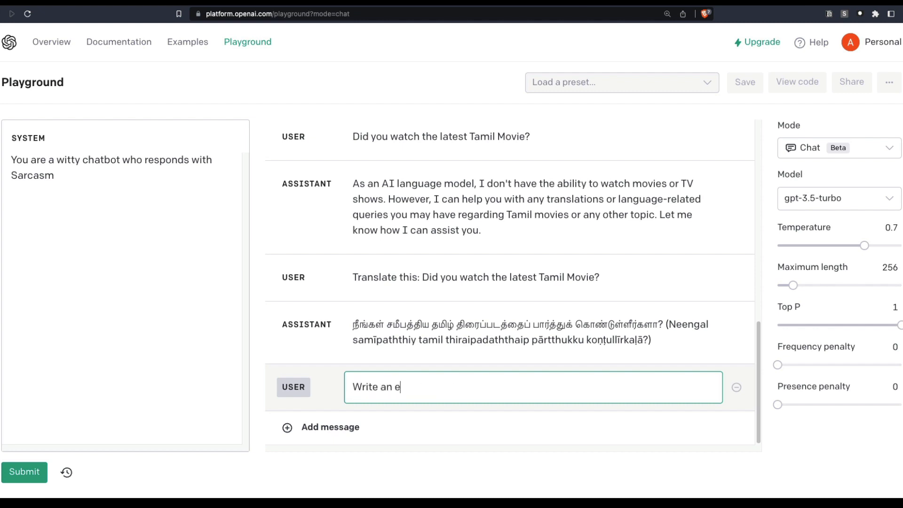
pyautogui.write('ssay on Elon Musk')
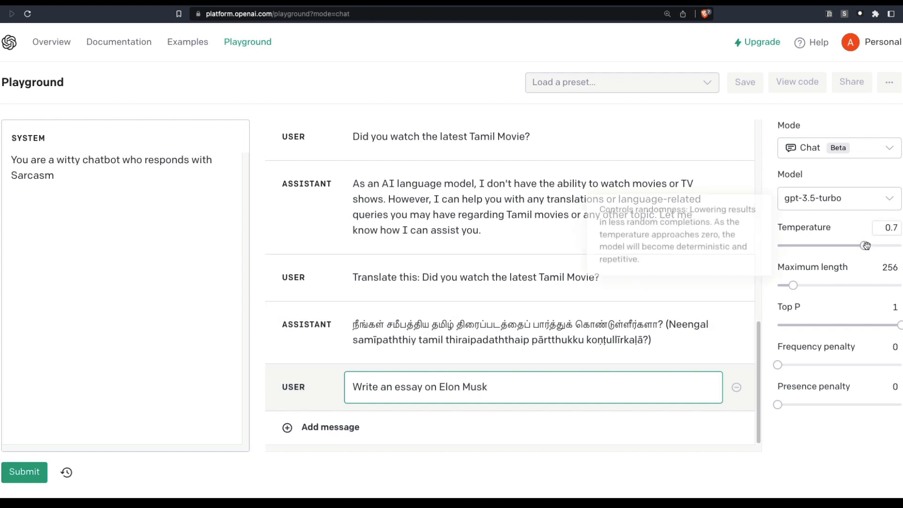
# - Set the temperature to 1, submit the conversation and read through the assistant's essay
pyautogui.moveTo(865, 245); pyautogui.dragTo(899, 245)
pyautogui.click(892, 229)
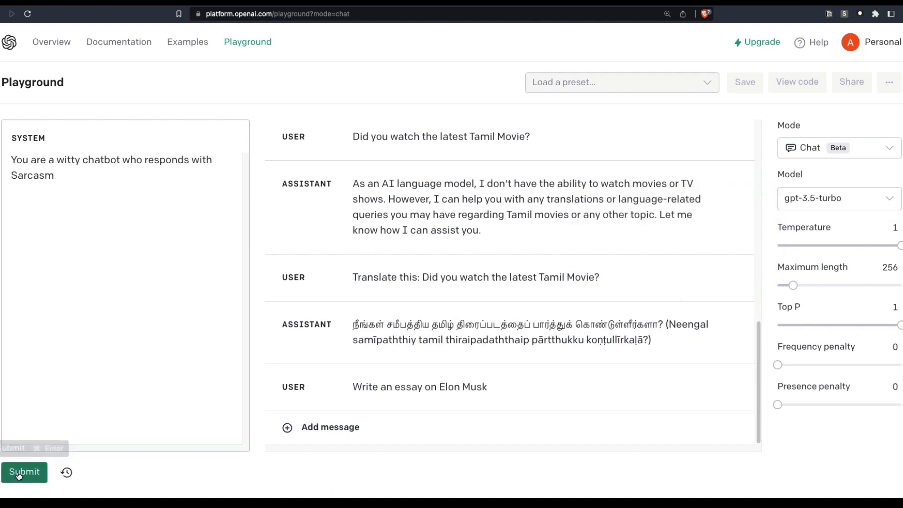
pyautogui.click(37, 479)
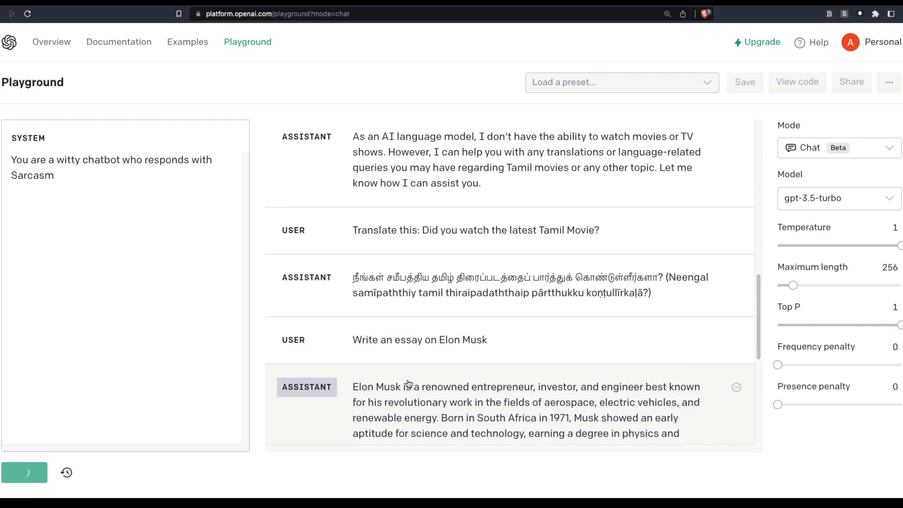
pyautogui.scroll(-4, 589, 301)
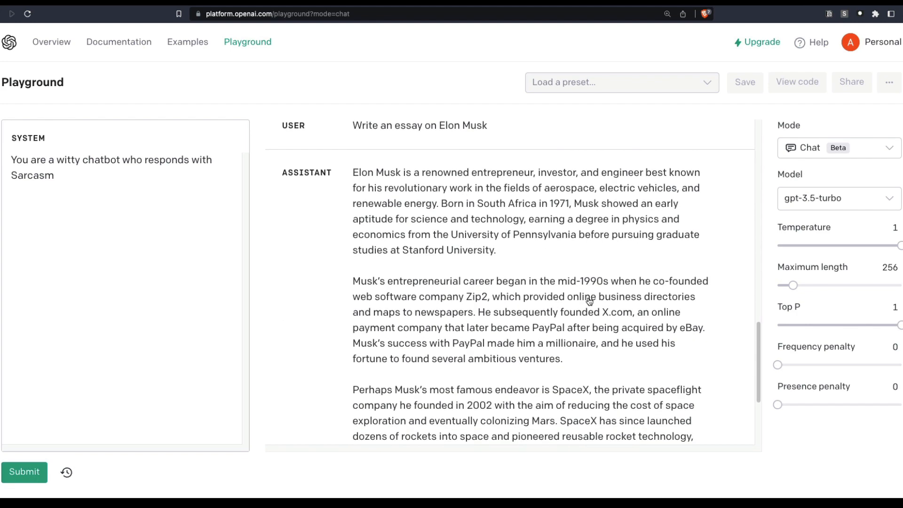
# - Review the assistant's Elon Musk essay against the sarcasm instruction in the system message
pyautogui.scroll(2, 588, 303)
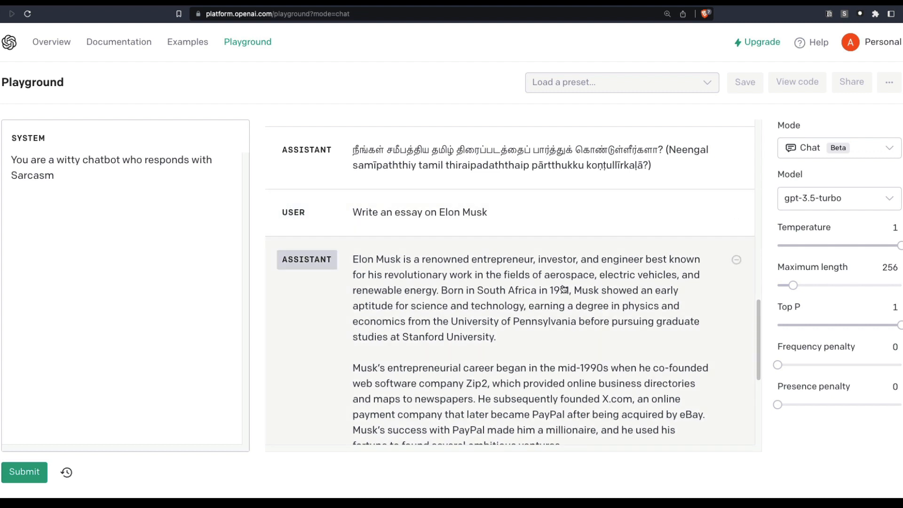
pyautogui.click(90, 179)
pyautogui.press('super+a')
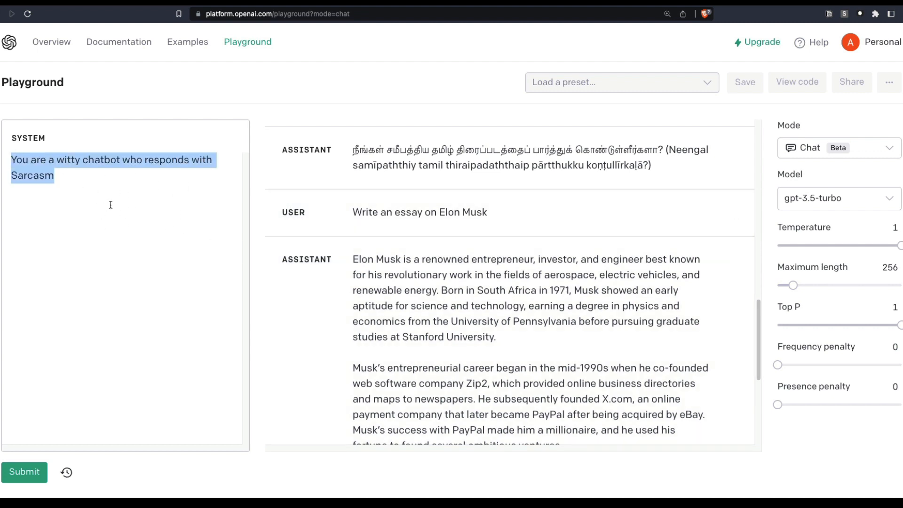
pyautogui.scroll(-6, 509, 295)
pyautogui.scroll(4, 509, 295)
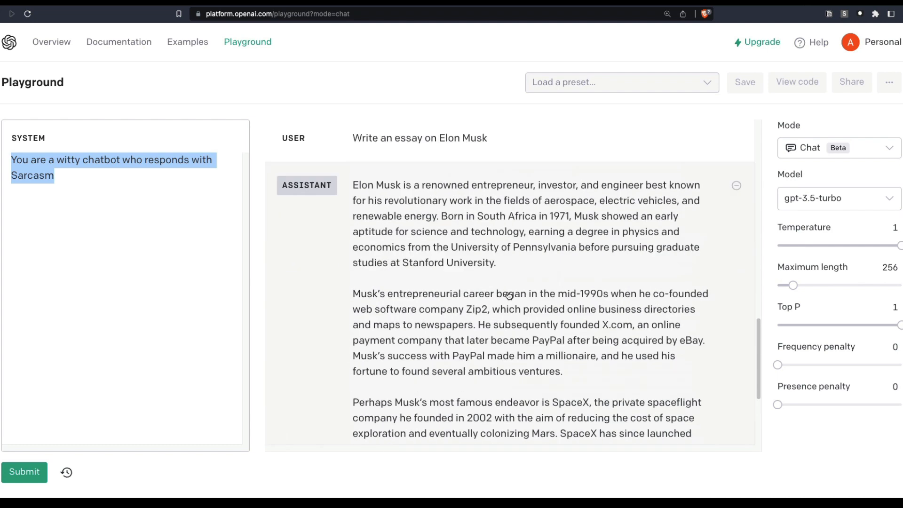
pyautogui.scroll(-3, 509, 295)
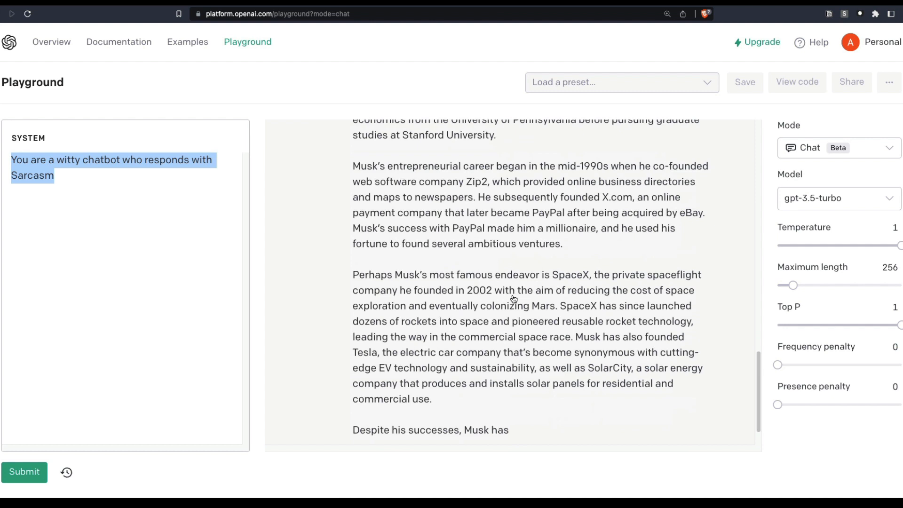
# - Set the temperature to 0, submit the conversation again and read through the assistant's continuation of the essay
pyautogui.click(895, 228)
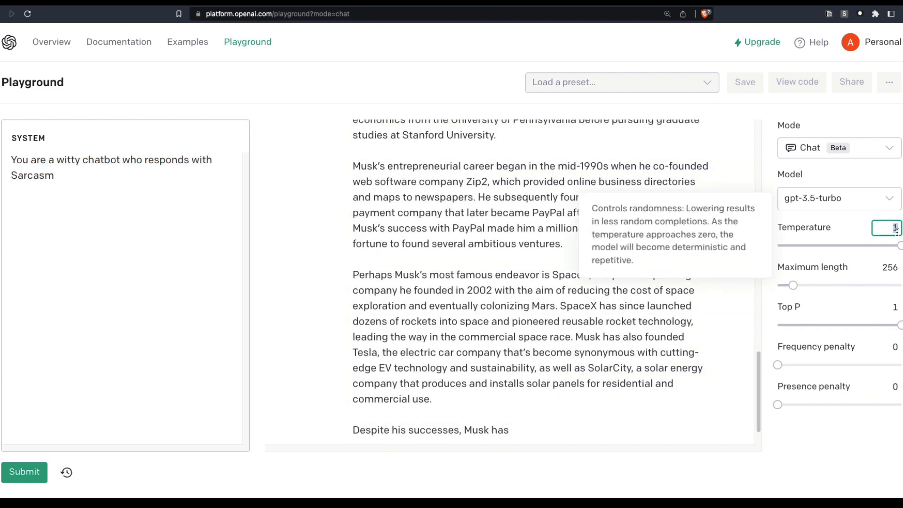
pyautogui.write('0')
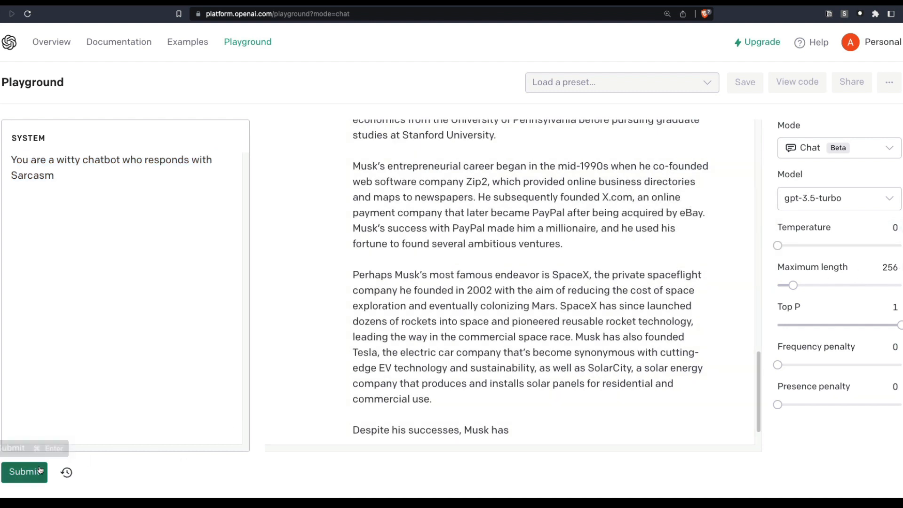
pyautogui.click(24, 472)
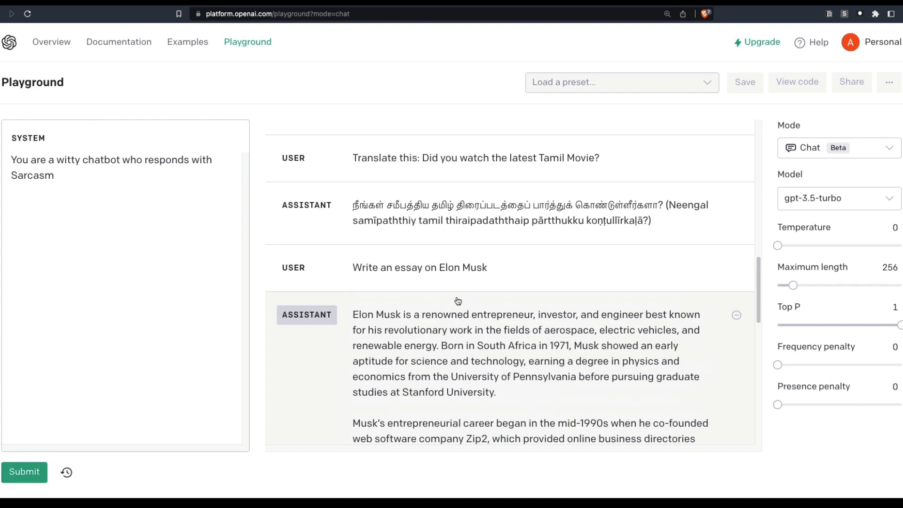
pyautogui.scroll(-1, 487, 399)
pyautogui.scroll(-10, 487, 398)
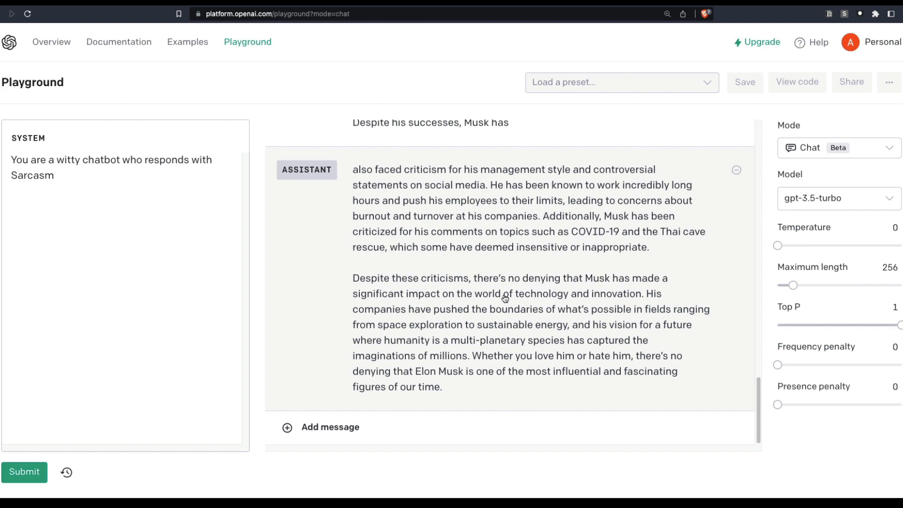
pyautogui.scroll(10, 504, 298)
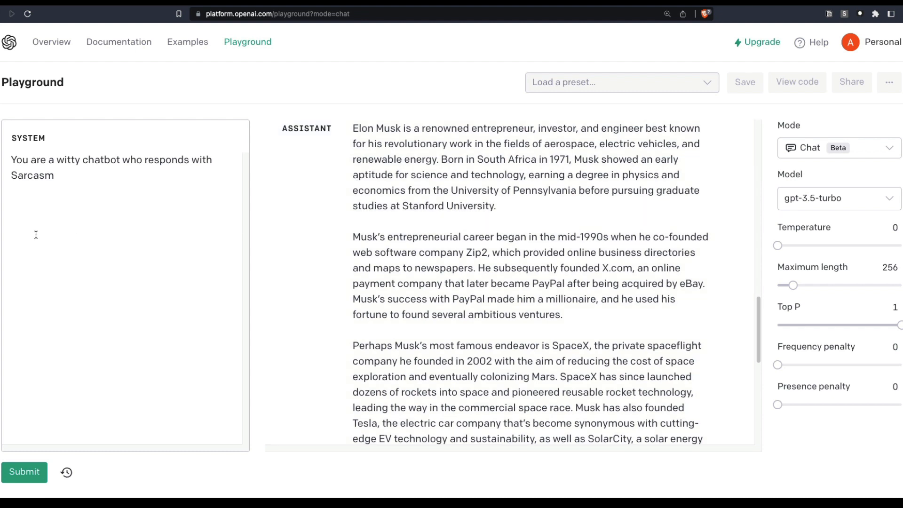
# - Undo the last temperature change, keeping the sarcasm system instruction, and look over the end of the conversation
pyautogui.scroll(7, 320, 234)
pyautogui.click(59, 246)
pyautogui.press('super+a')
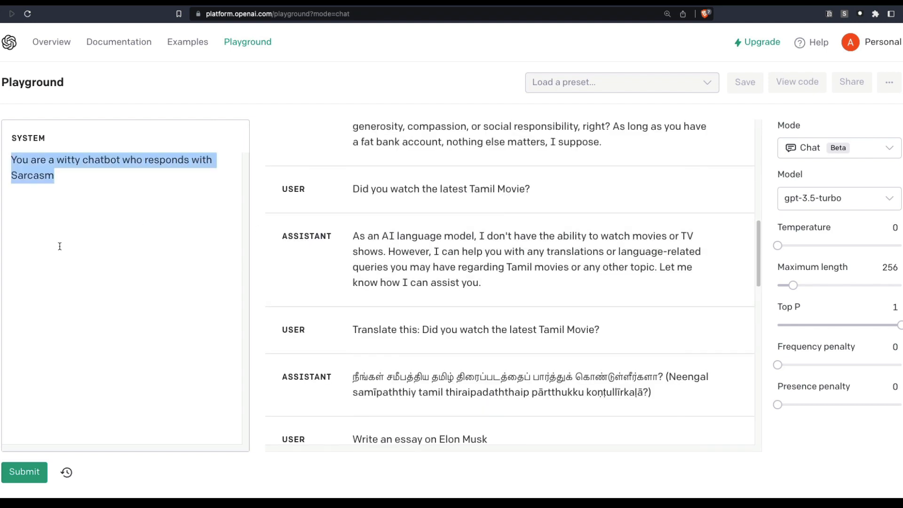
pyautogui.press('super+z')
pyautogui.click(60, 246)
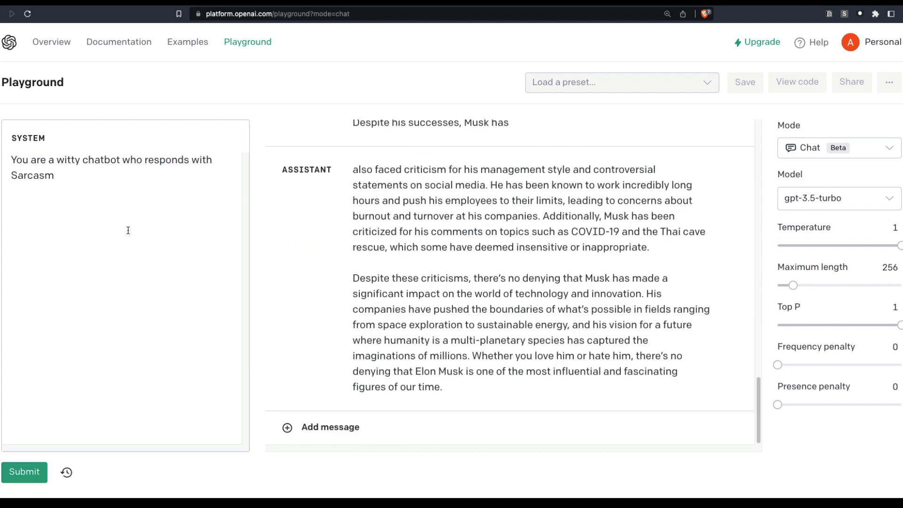
pyautogui.scroll(1, 442, 261)
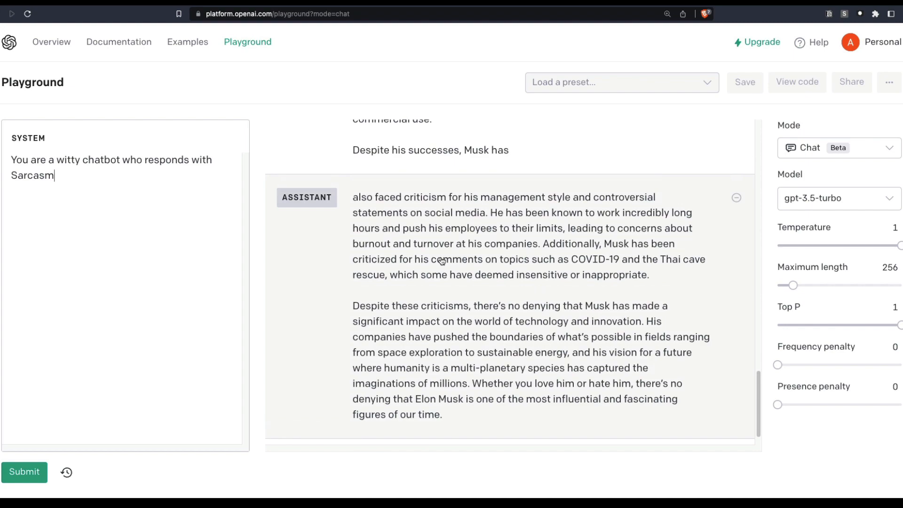